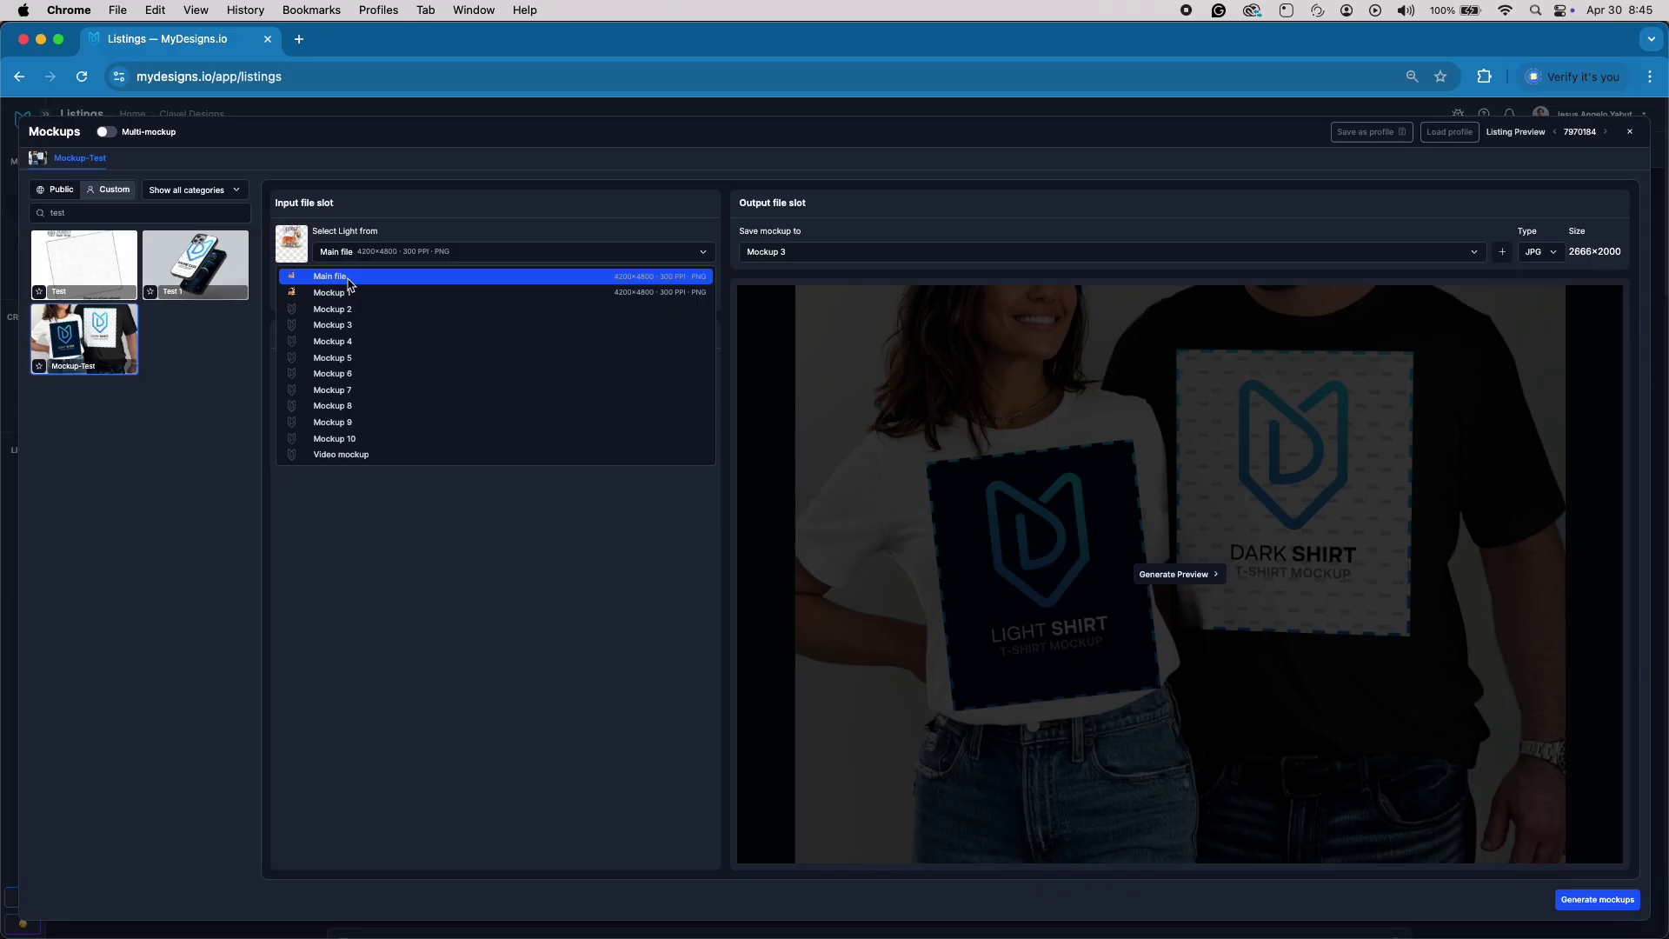
Set Light input to Main file and Dark to Mockup 1, then generate a preview.
{"action": "left_click", "coordinate": [357, 272]}
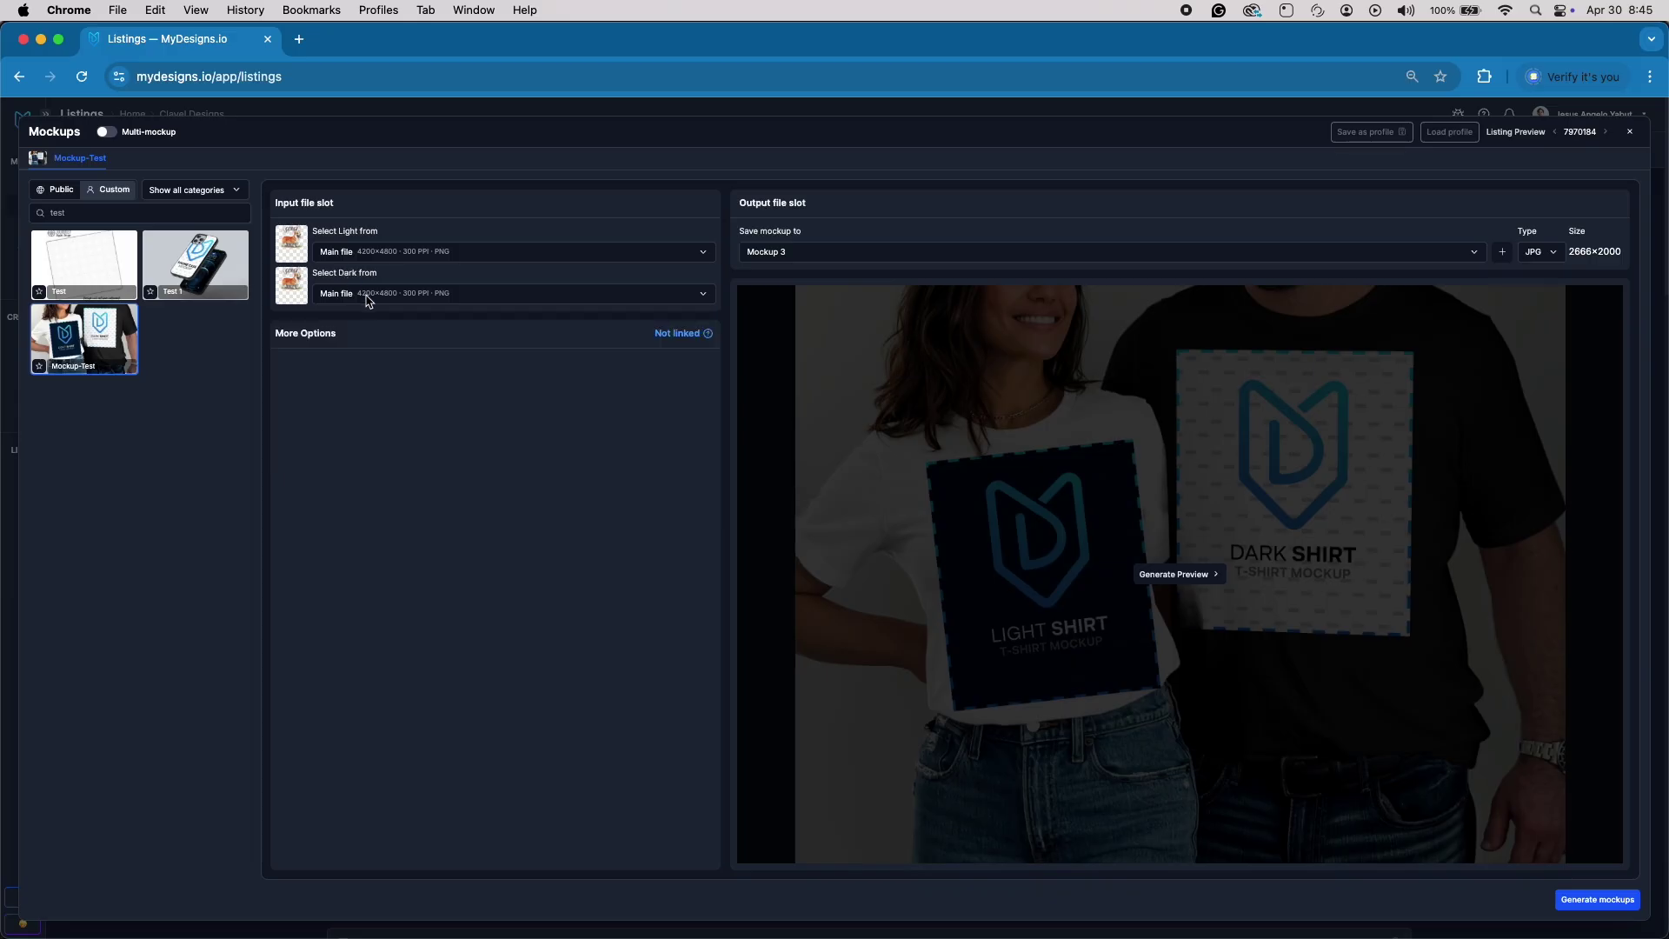
{"action": "left_click", "coordinate": [369, 296]}
{"action": "left_click", "coordinate": [358, 334]}
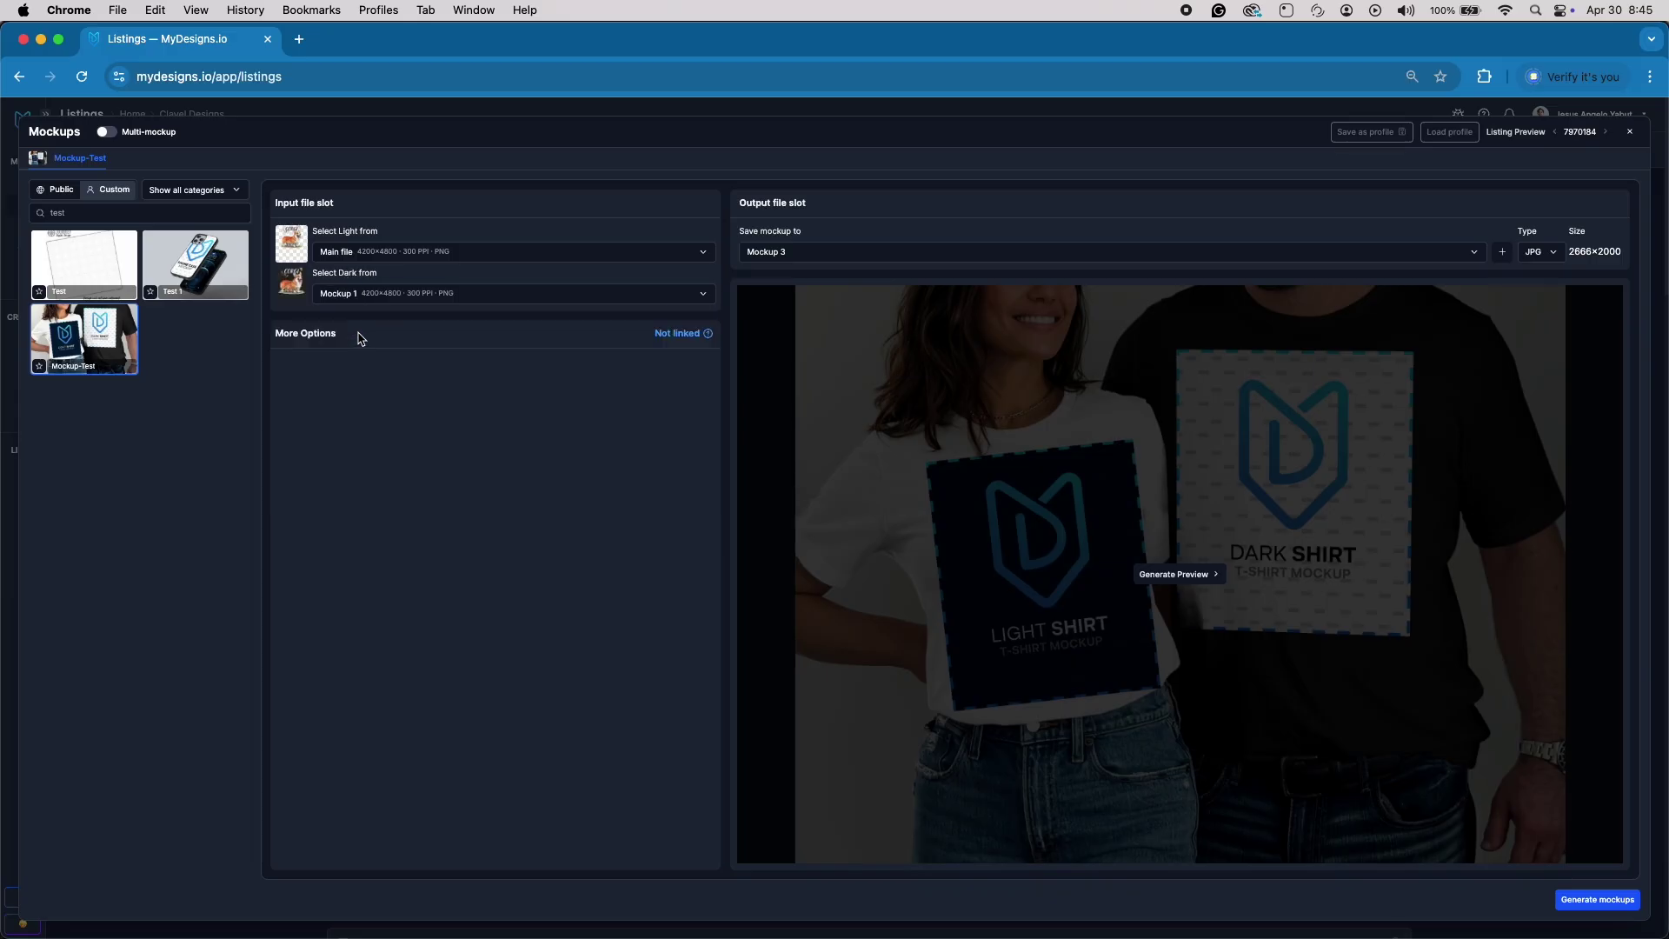
{"action": "left_click", "coordinate": [1165, 574]}
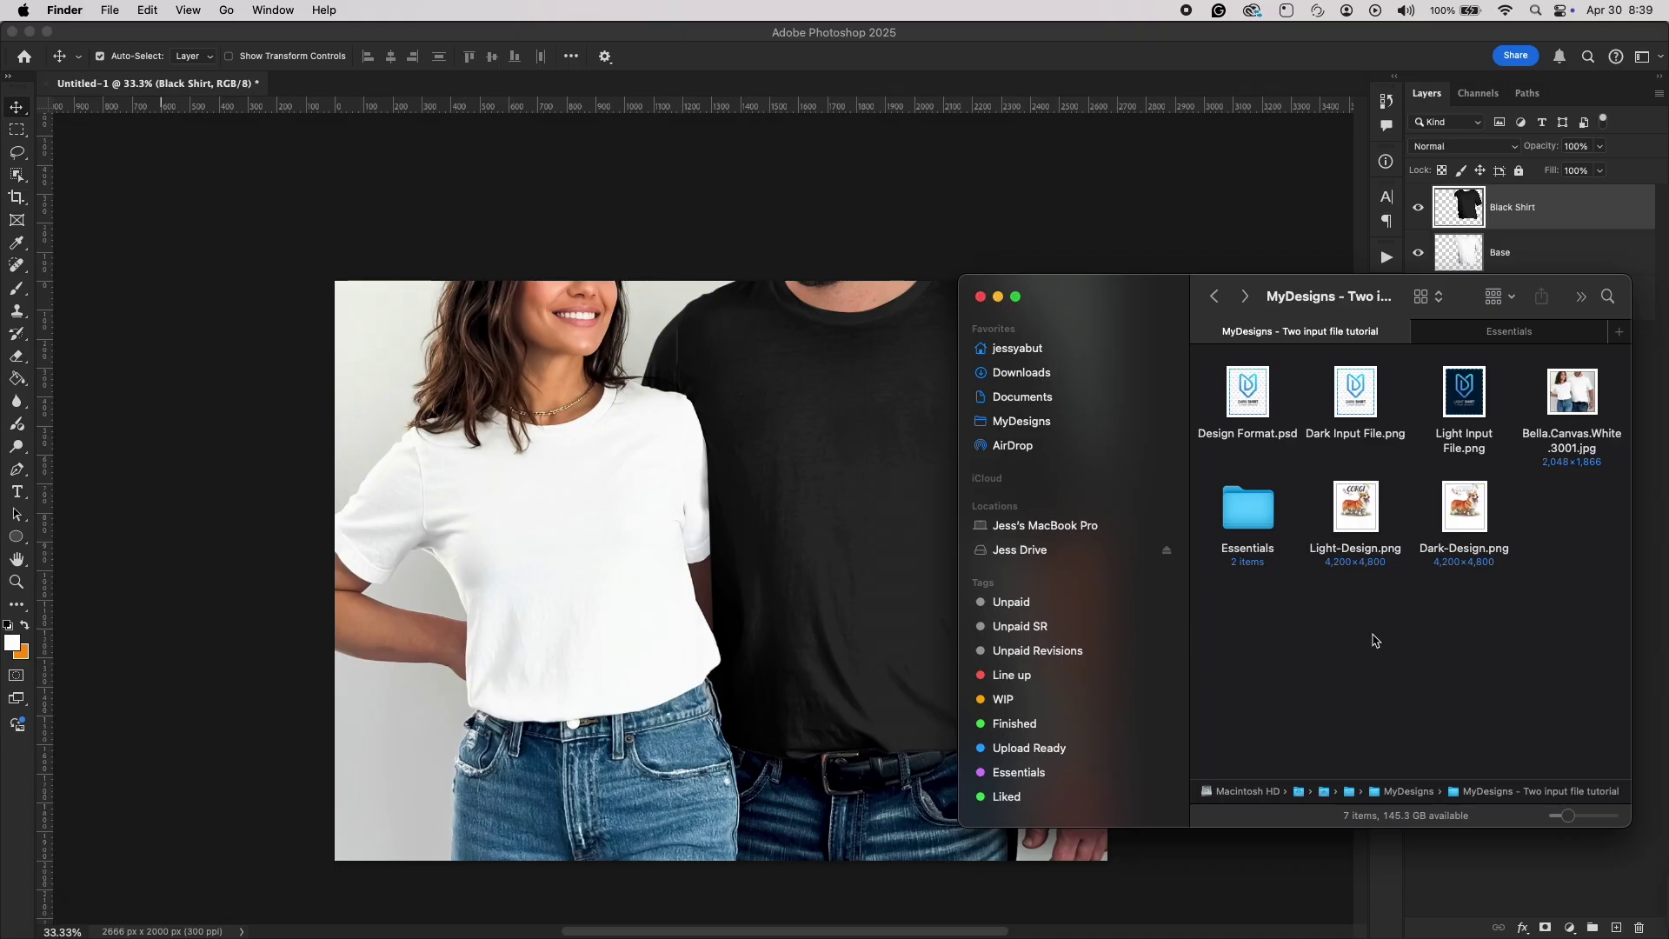
Drag the dark and light input PNGs from Finder onto the Photoshop shirt mockup.
{"action": "left_click", "coordinate": [1359, 414]}
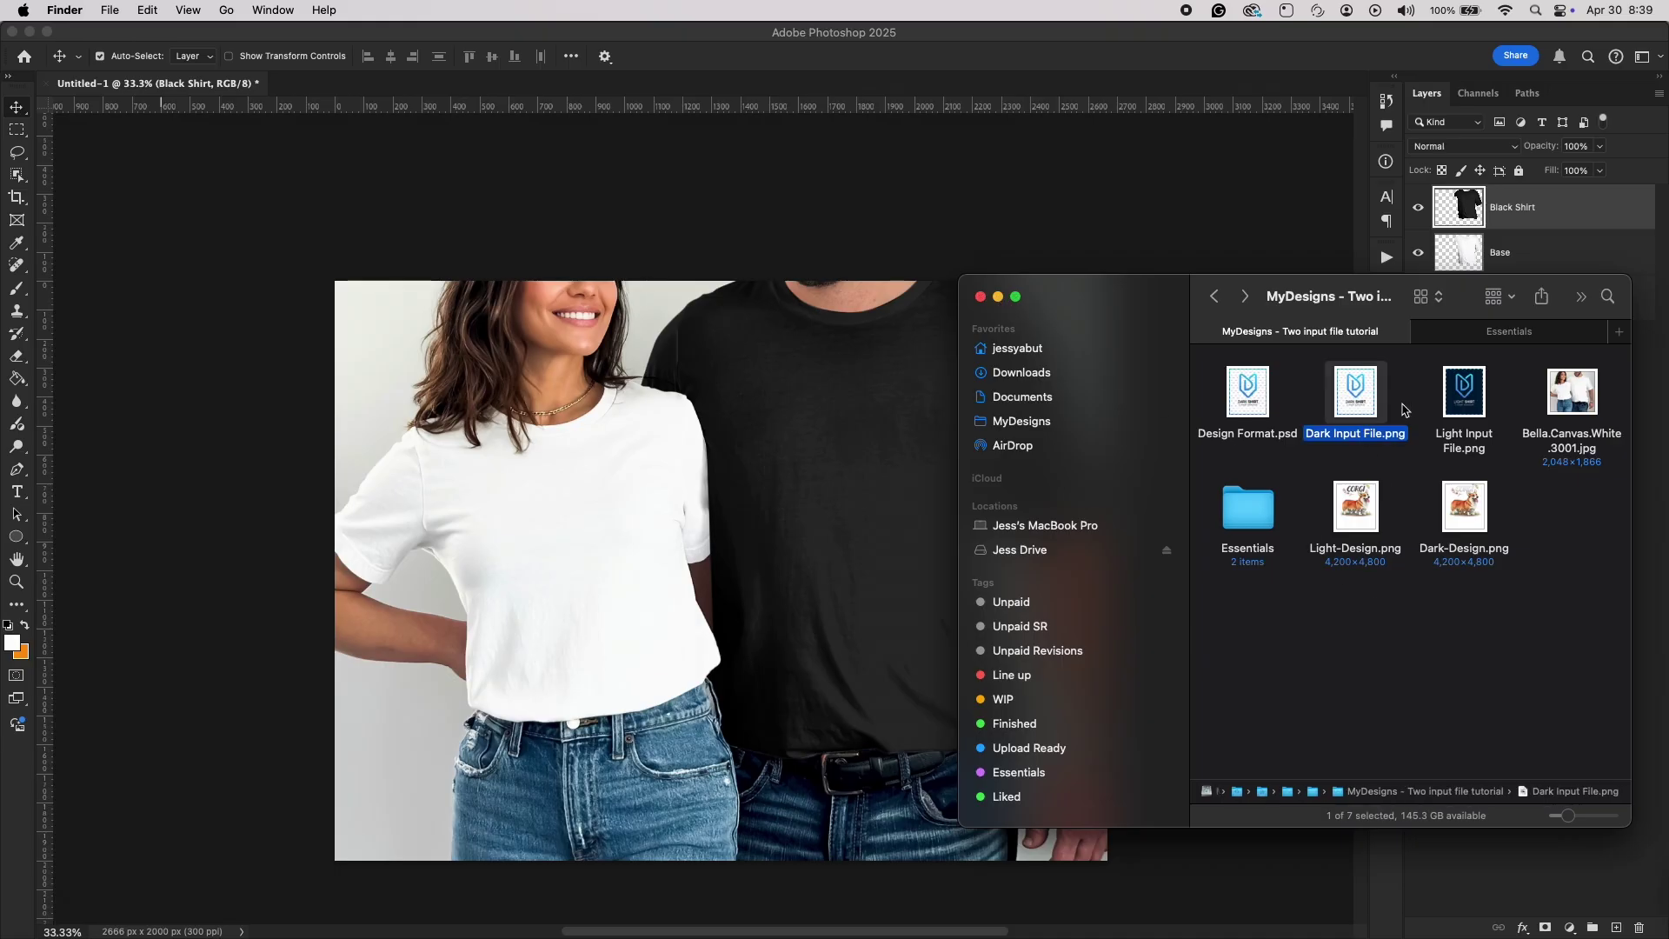
{"action": "left_click", "coordinate": [1466, 407], "text": "super"}
{"action": "left_click_drag", "start_coordinate": [1367, 407], "coordinate": [758, 501]}
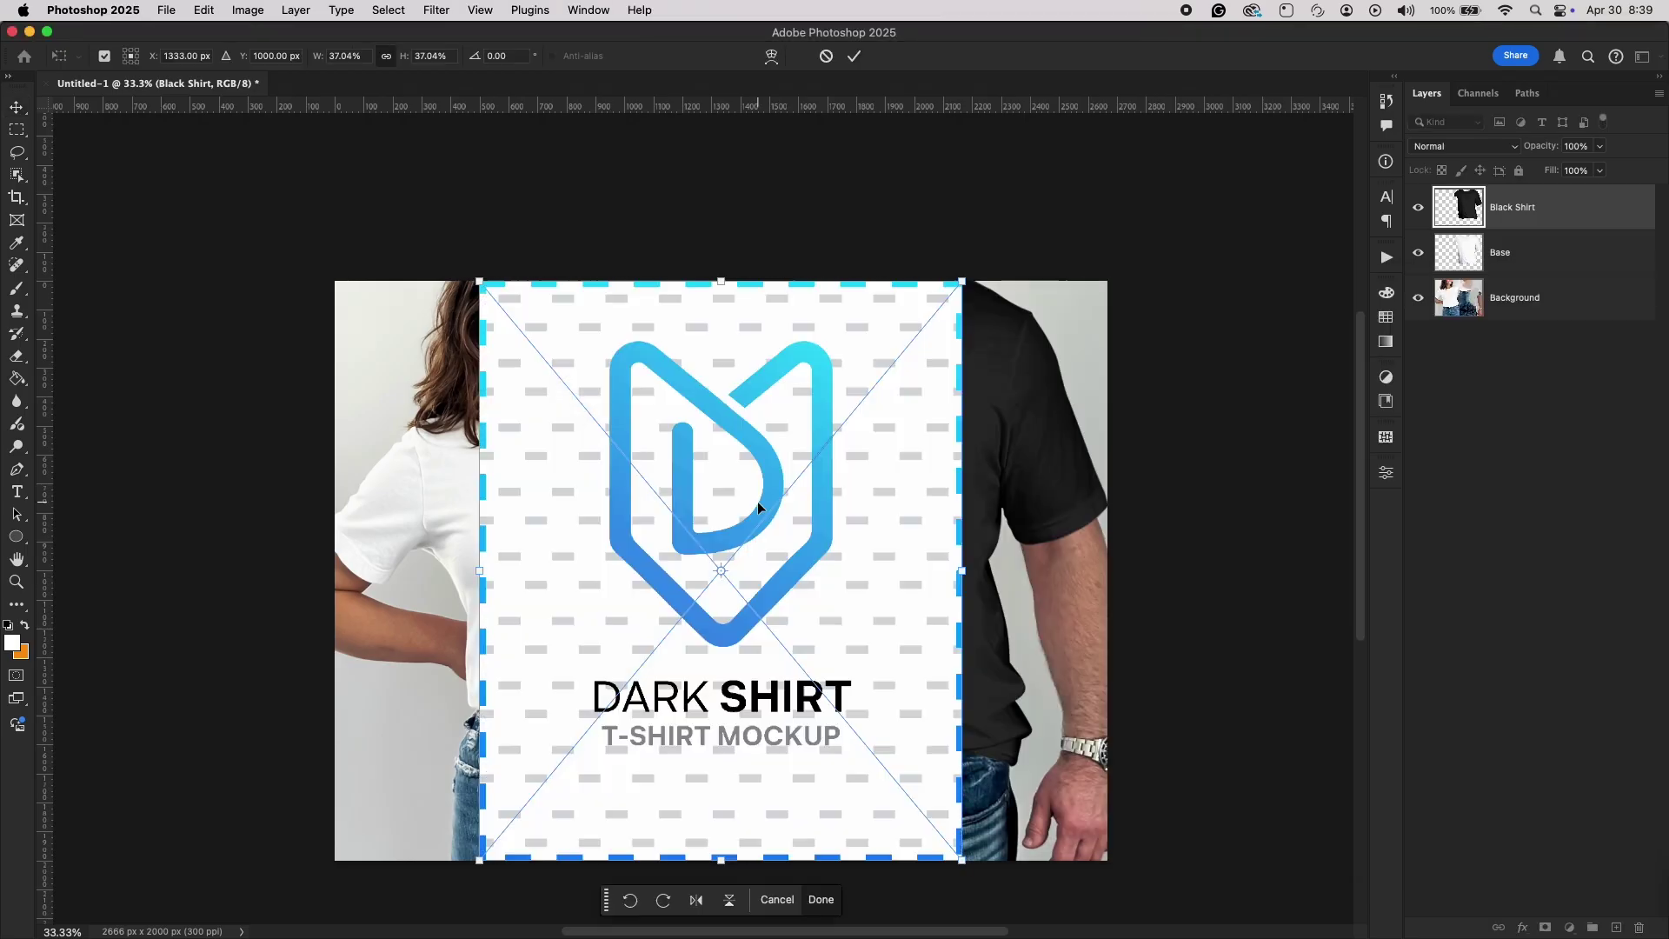
Commit both placed input files and rasterize the Light Input File layer.
{"action": "key", "text": "Return"}
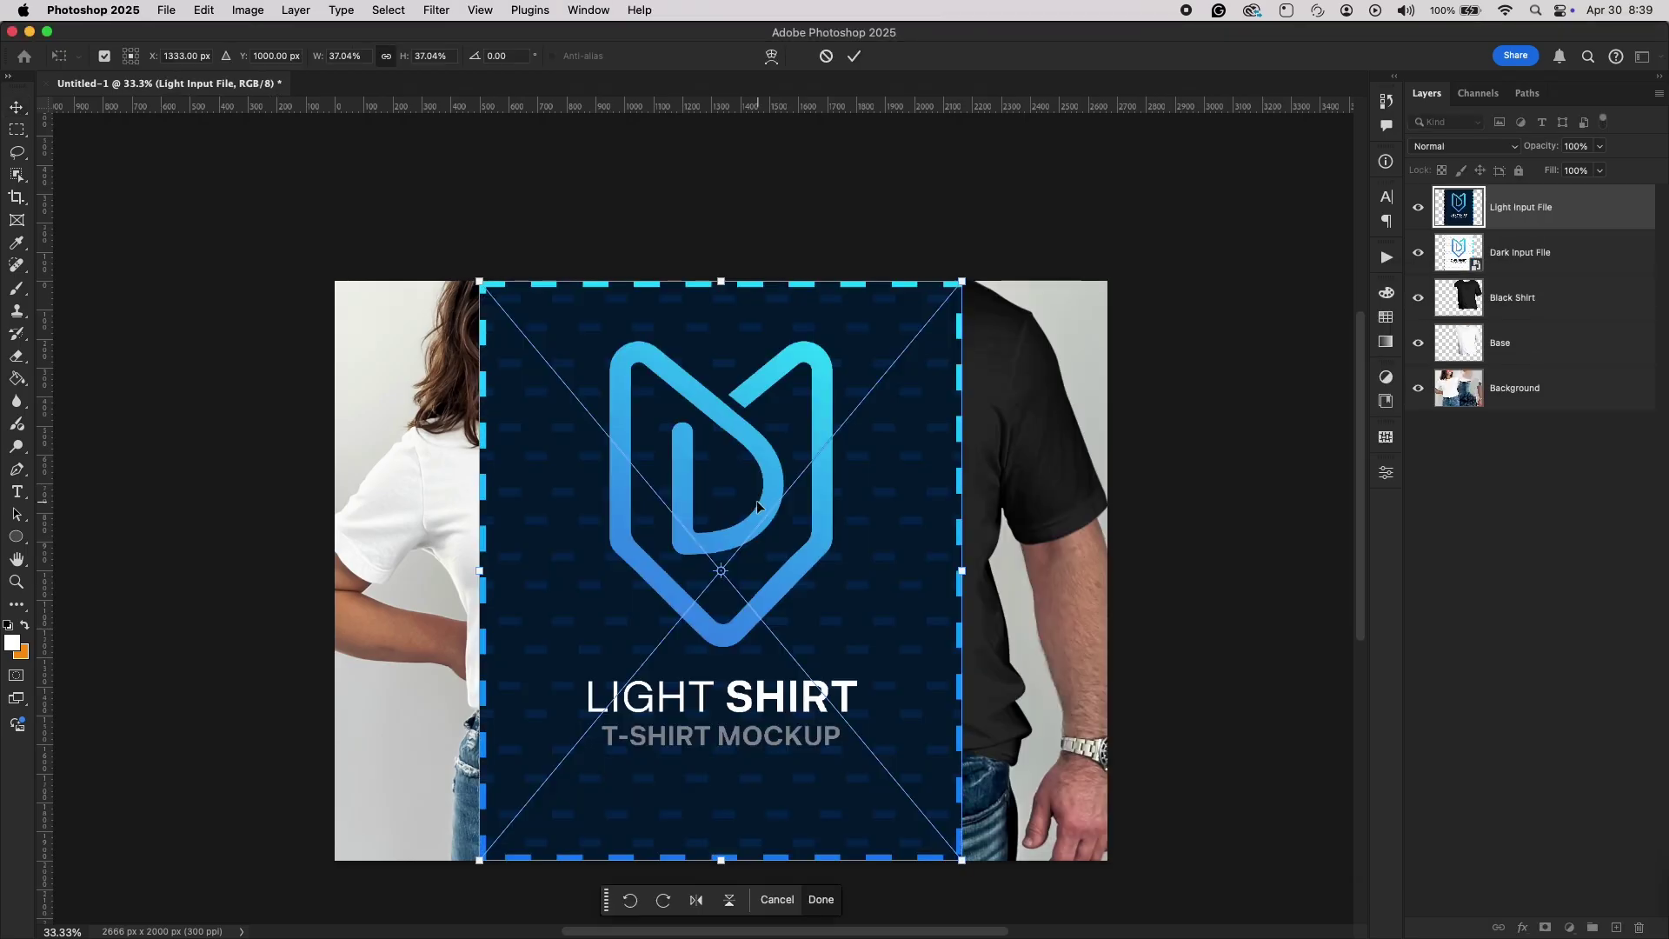
{"action": "key", "text": "Return"}
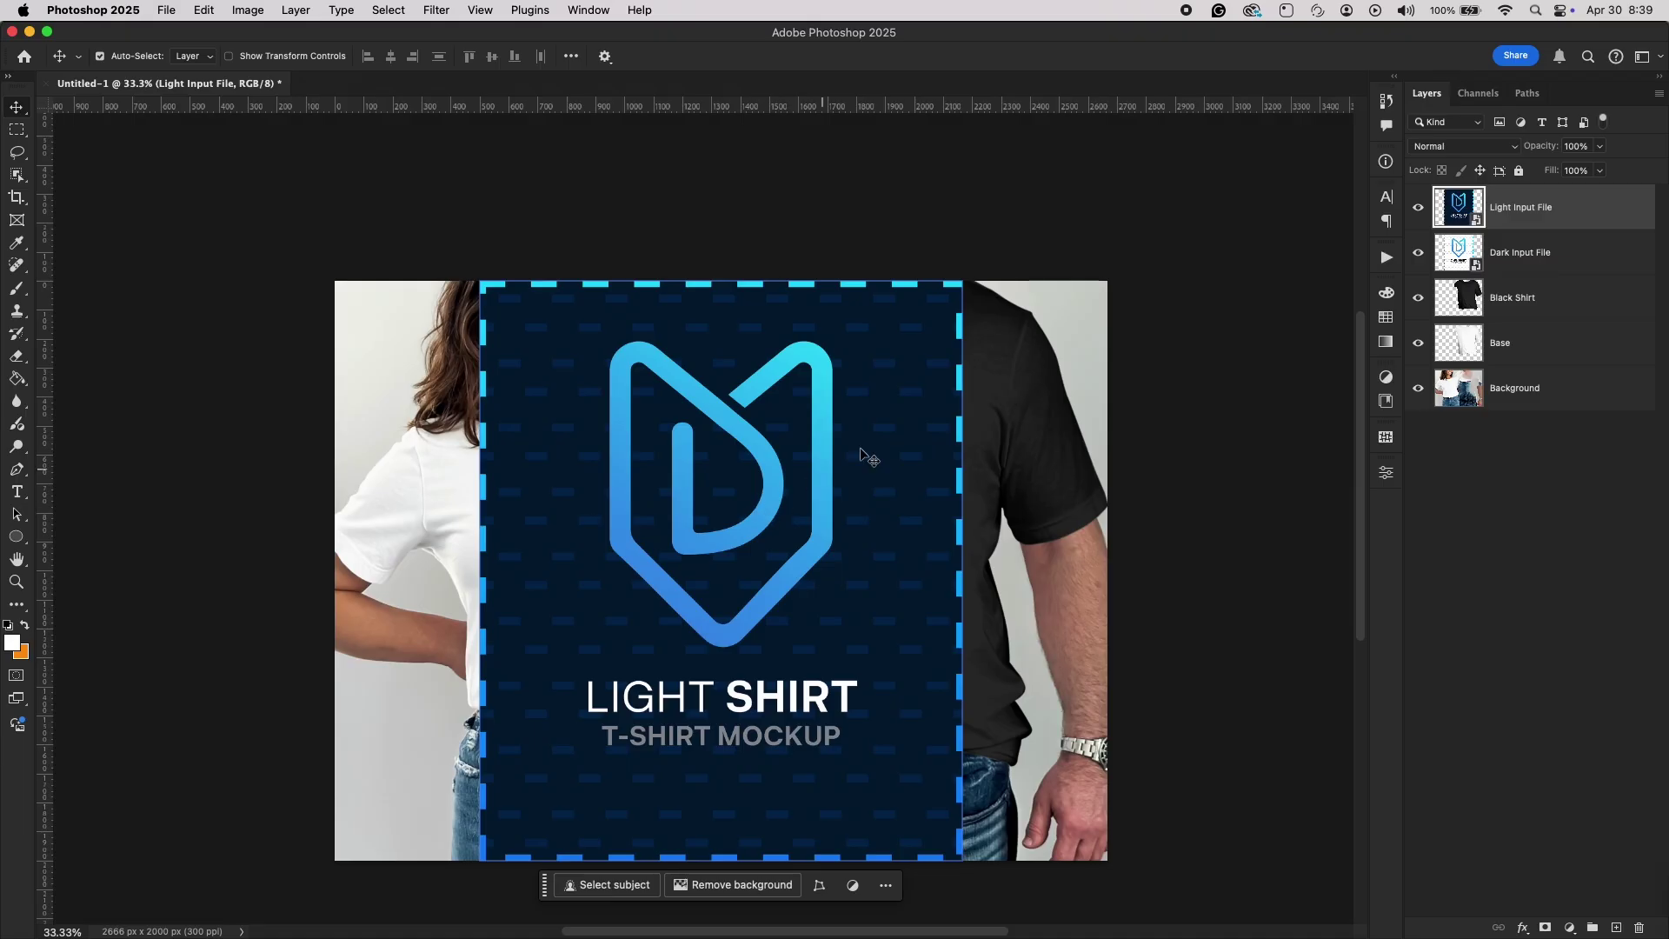
{"action": "left_click", "coordinate": [1470, 245]}
{"action": "left_click_drag", "start_coordinate": [1486, 235], "coordinate": [1488, 233]}
{"action": "left_click", "coordinate": [1479, 251]}
{"action": "left_click", "coordinate": [1575, 227]}
{"action": "right_click", "coordinate": [1584, 223]}
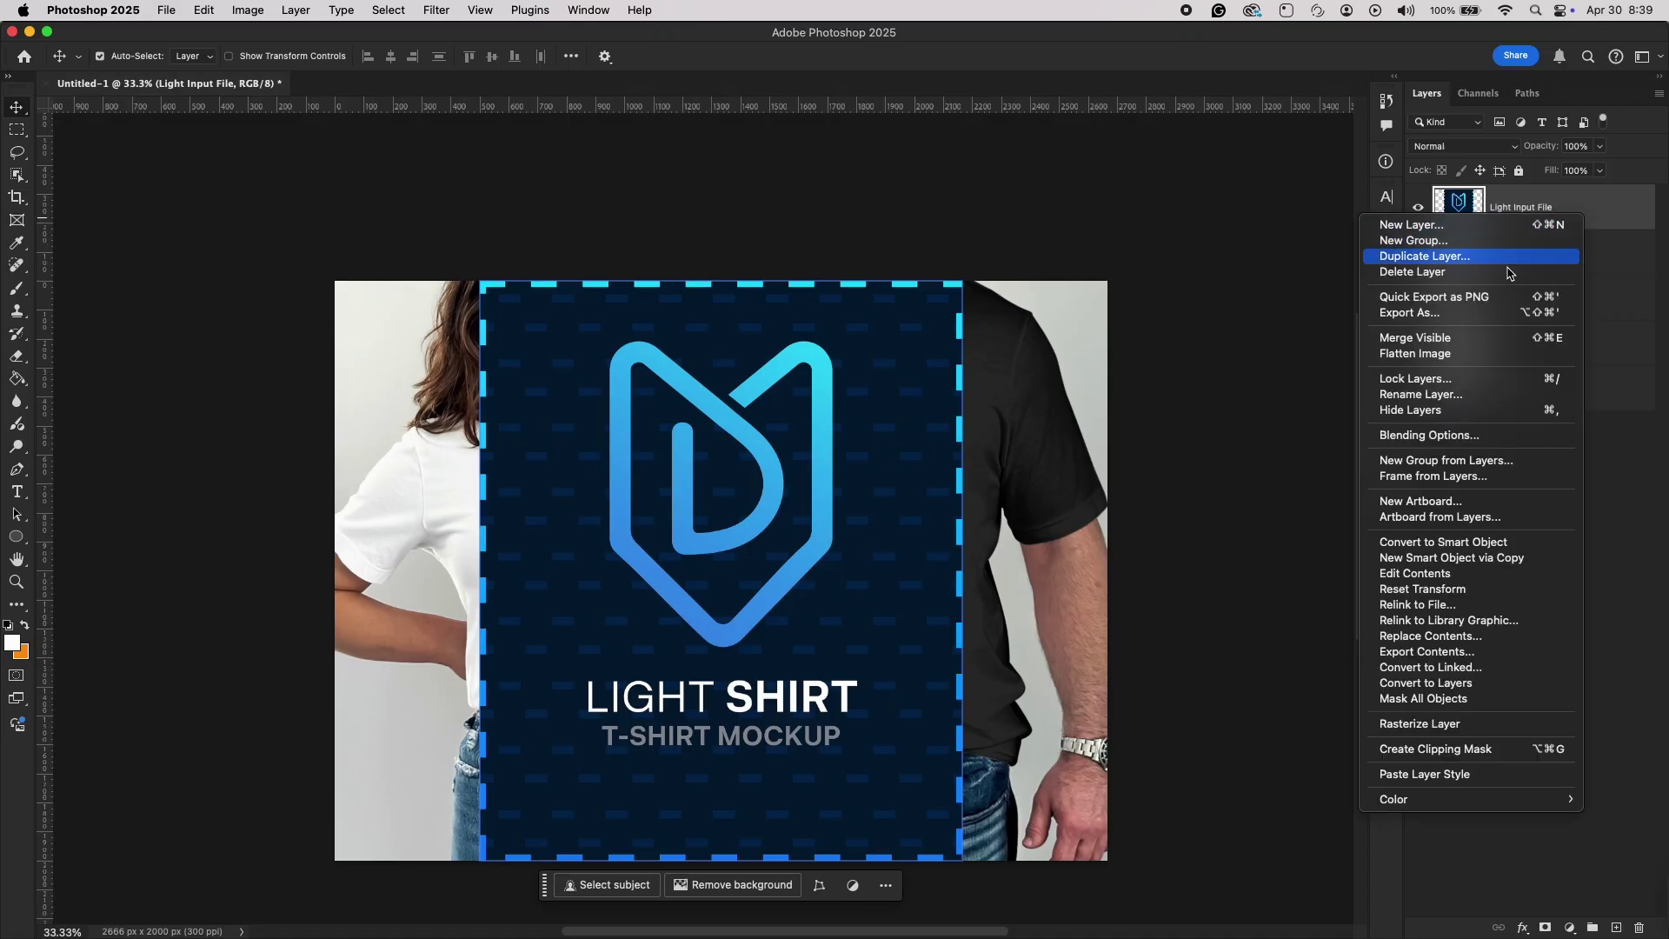
{"action": "left_click", "coordinate": [1453, 725]}
Rasterize the Dark Input File layer.
{"action": "left_click", "coordinate": [1557, 257]}
{"action": "right_click", "coordinate": [1546, 259]}
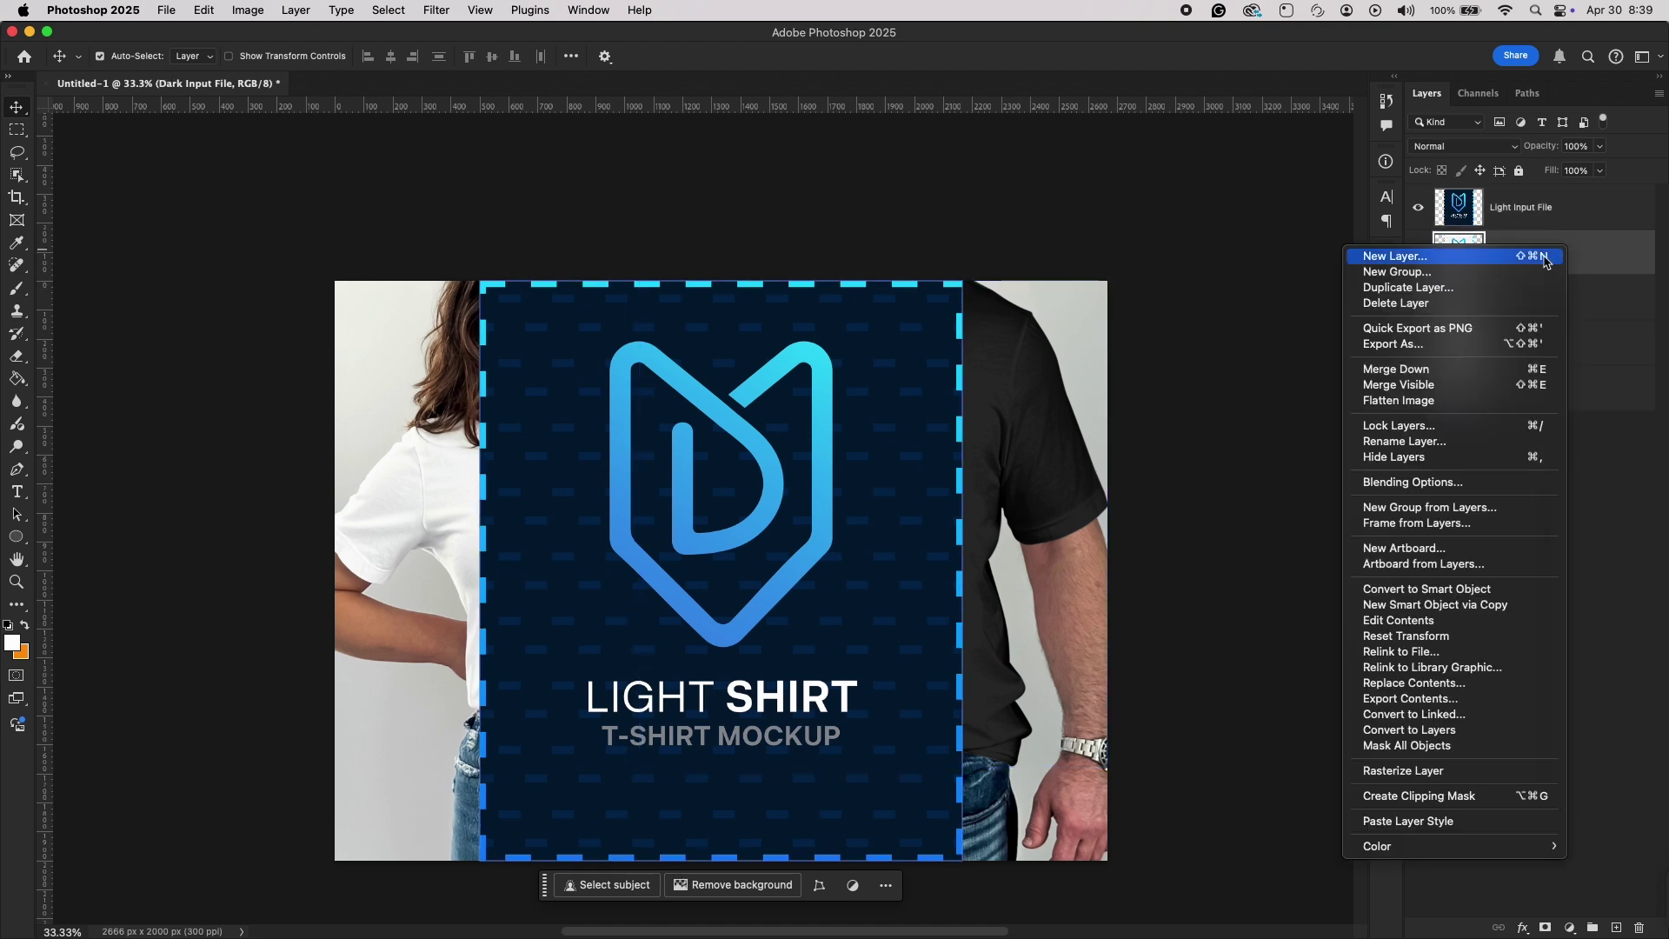
{"action": "left_click", "coordinate": [1496, 774]}
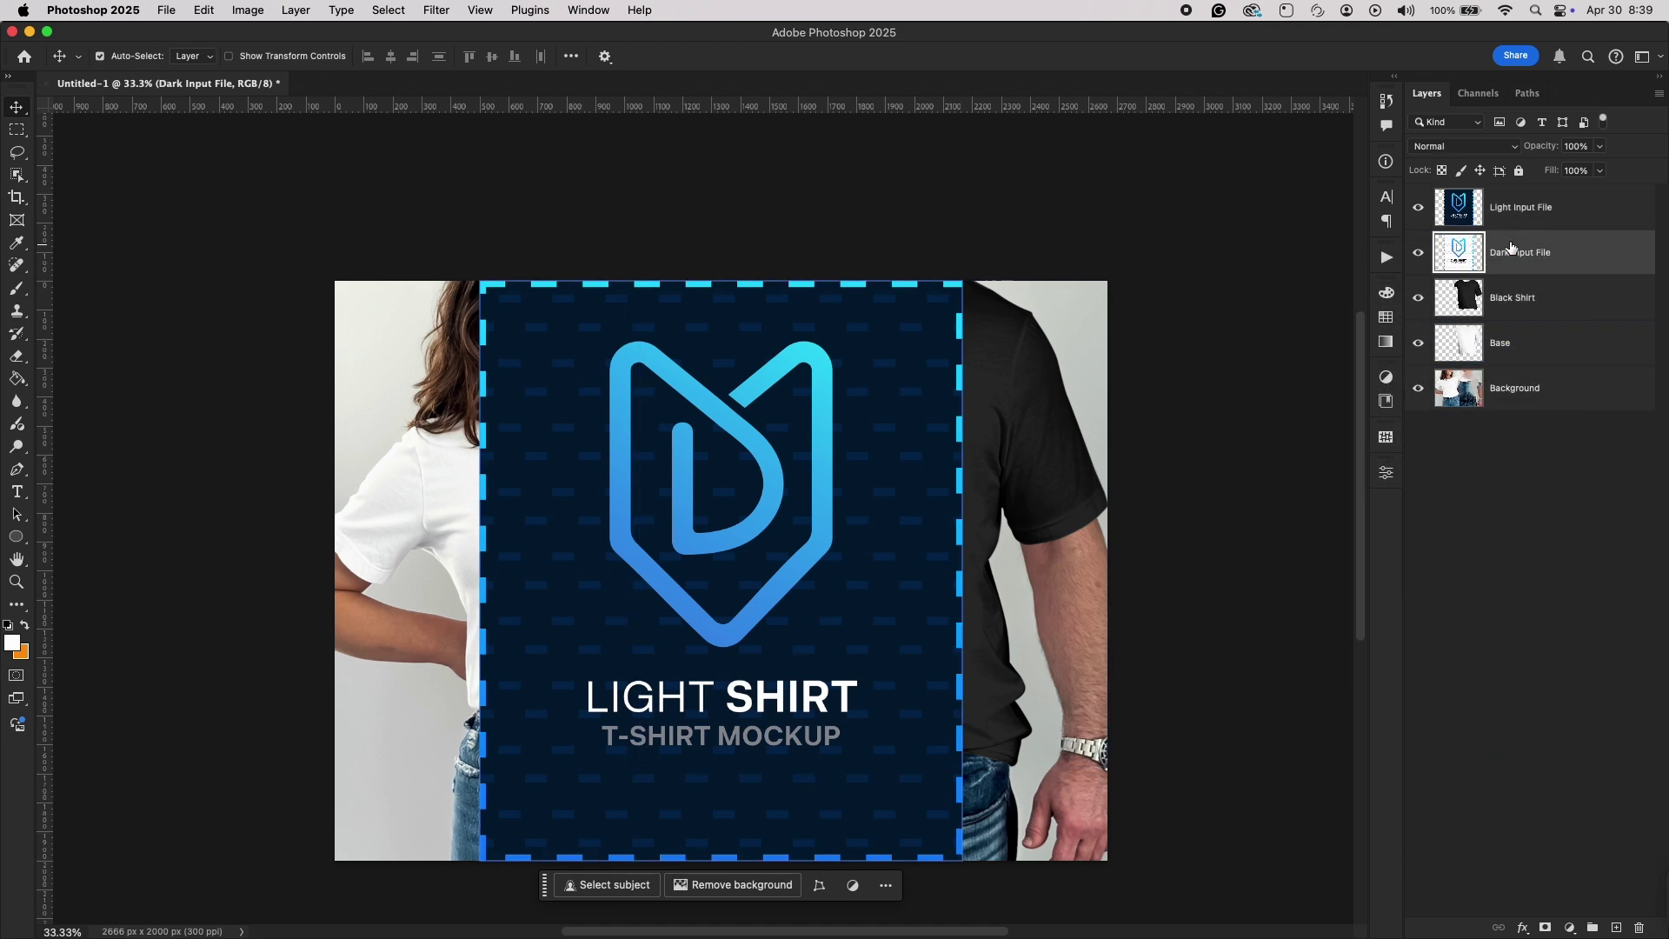
{"action": "left_click", "coordinate": [1561, 212]}
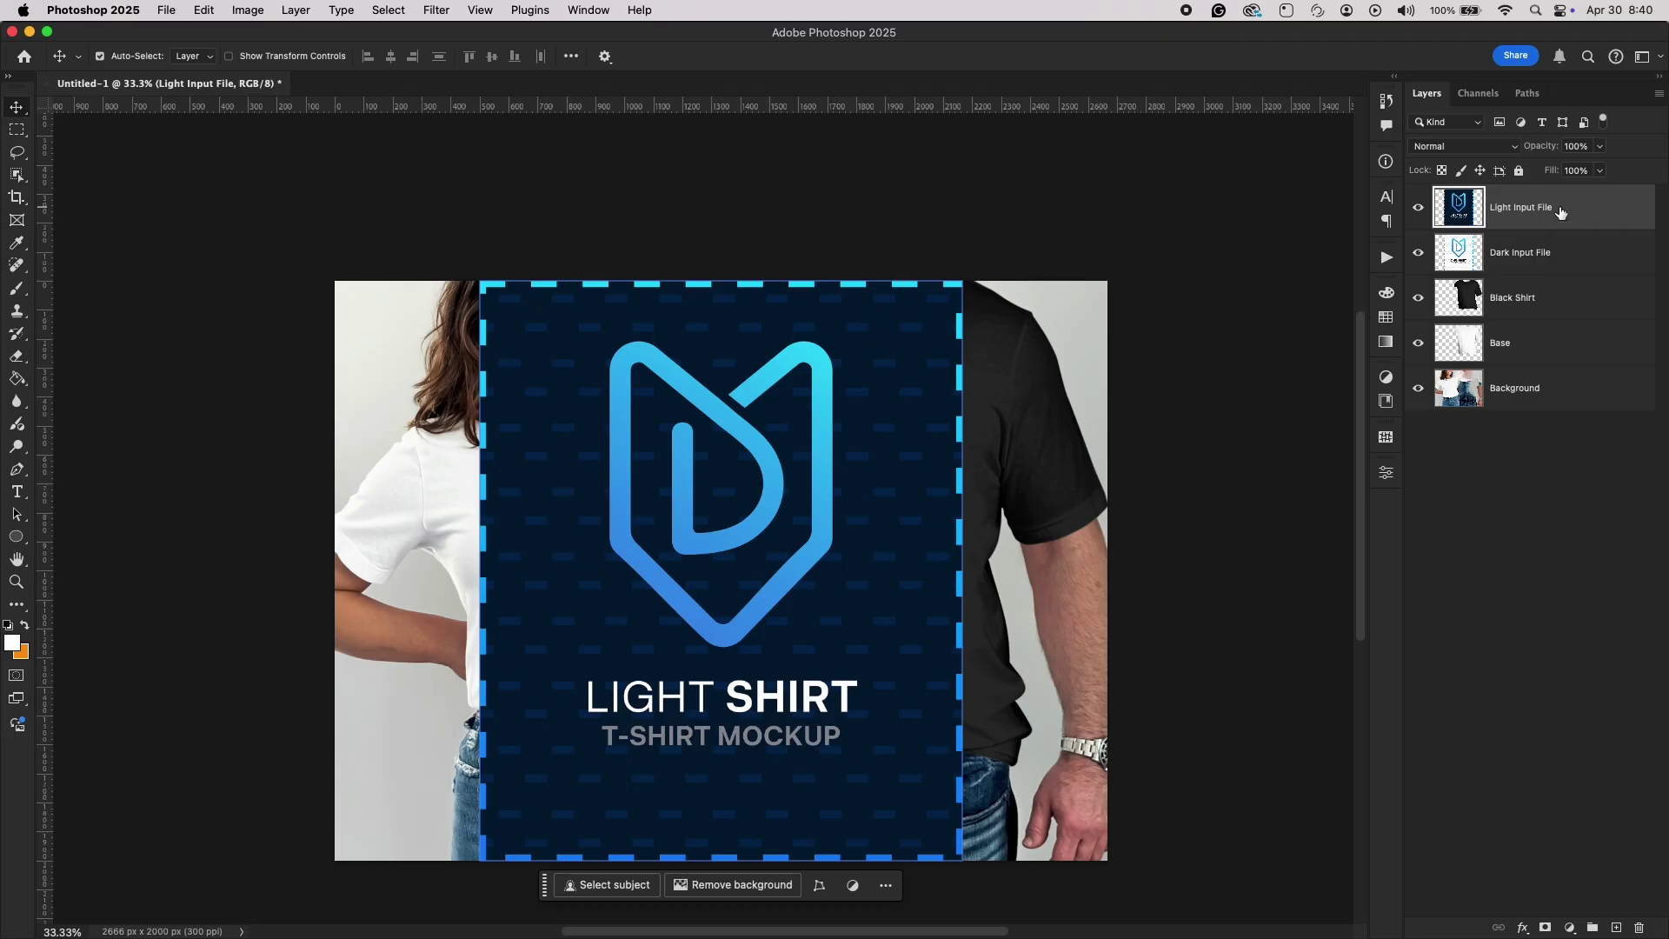
Rename Light Input File to md-image-Light and Dark Input File to md-image-Dark.
{"action": "double_click", "coordinate": [1538, 206]}
{"action": "type", "text": "md-Image"}
{"action": "type", "text": "-Light"}
{"action": "key", "text": "Return"}
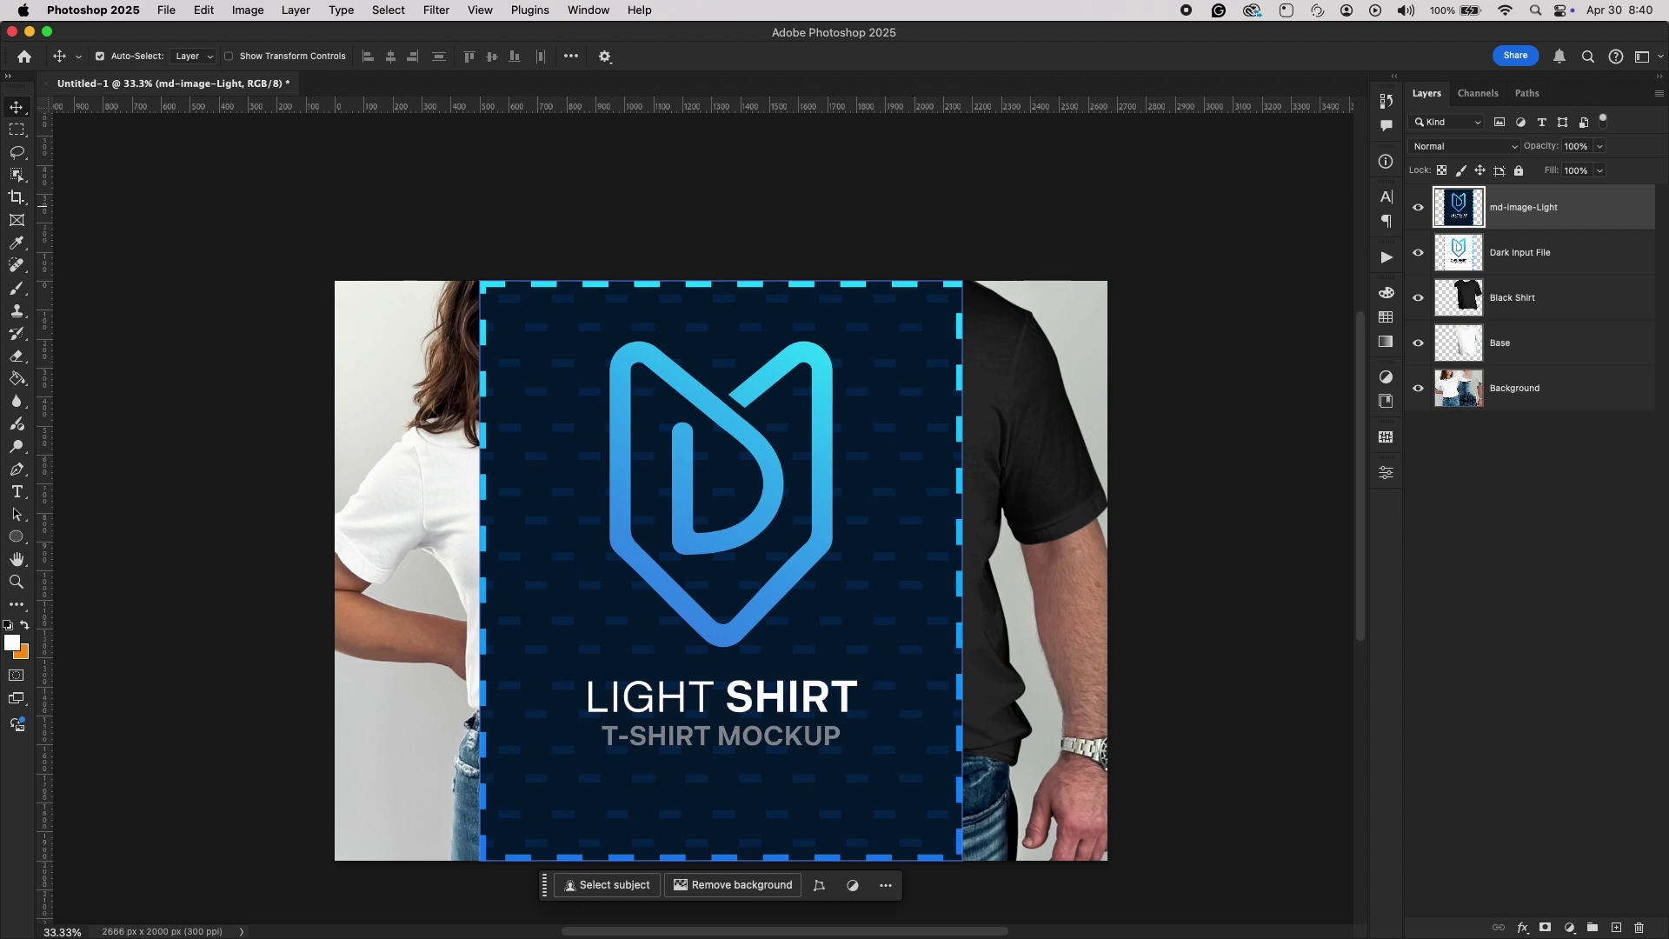
{"action": "double_click", "coordinate": [1516, 252]}
{"action": "type", "text": "md"}
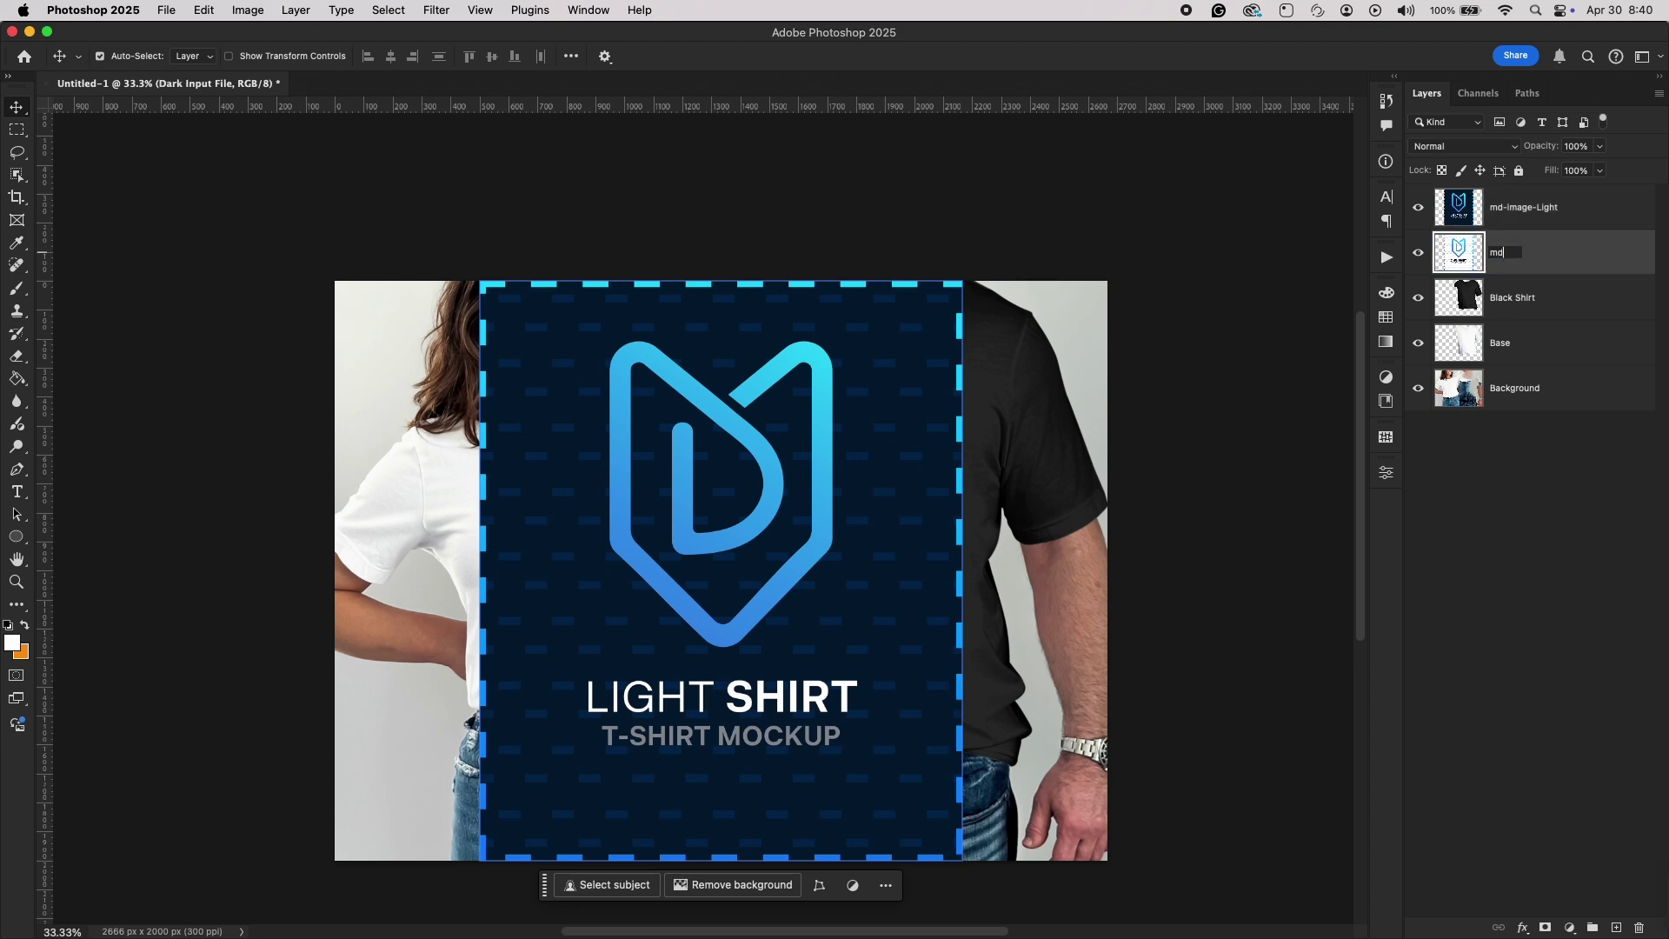
{"action": "type", "text": "-image-Dark"}
{"action": "key", "text": "Return"}
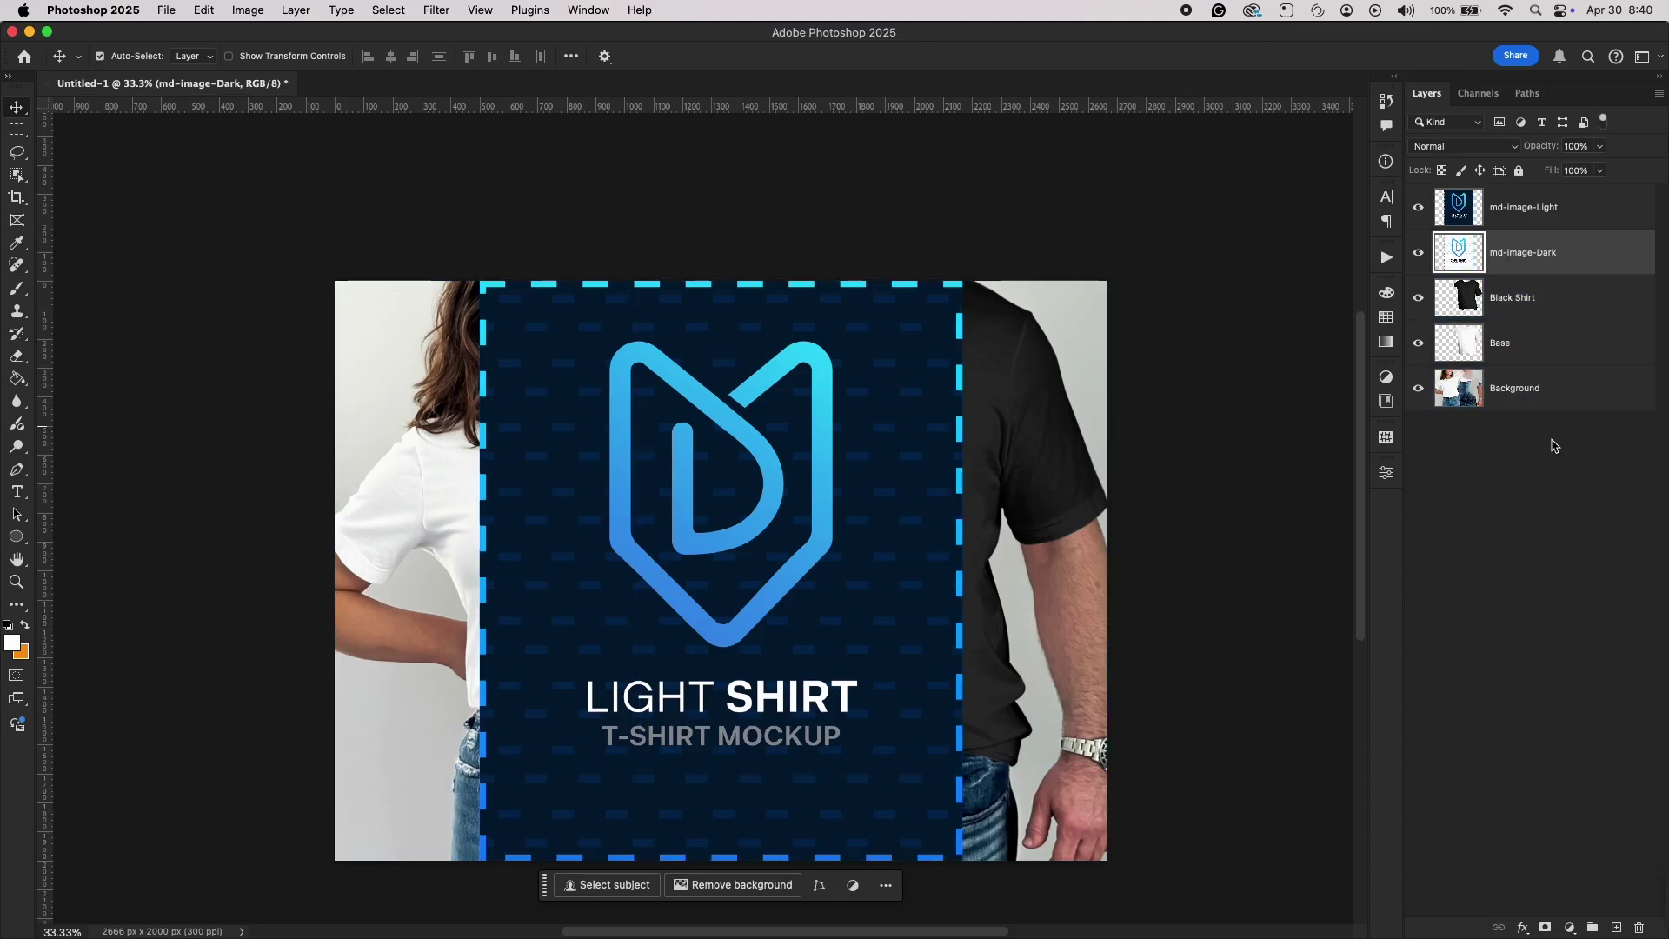
Convert md-image-Light and md-image-Dark each to a smart object.
{"action": "scroll", "coordinate": [1262, 496], "scroll_direction": "down", "scroll_amount": 1}
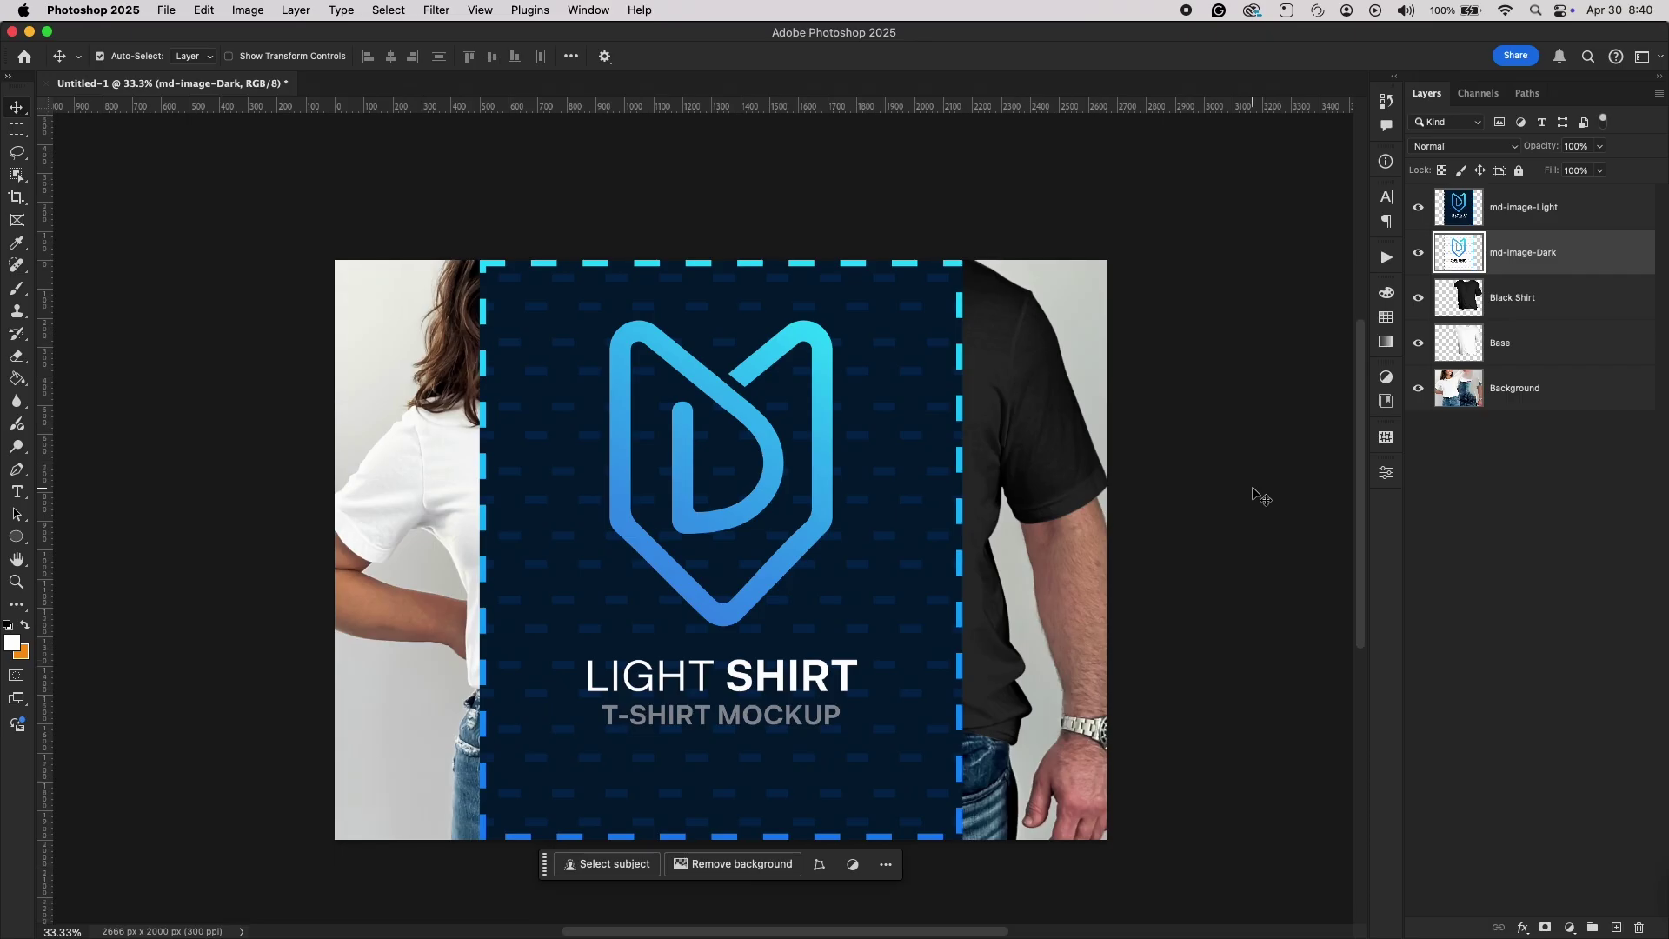
{"action": "left_click", "coordinate": [1608, 492]}
{"action": "left_click", "coordinate": [1581, 214]}
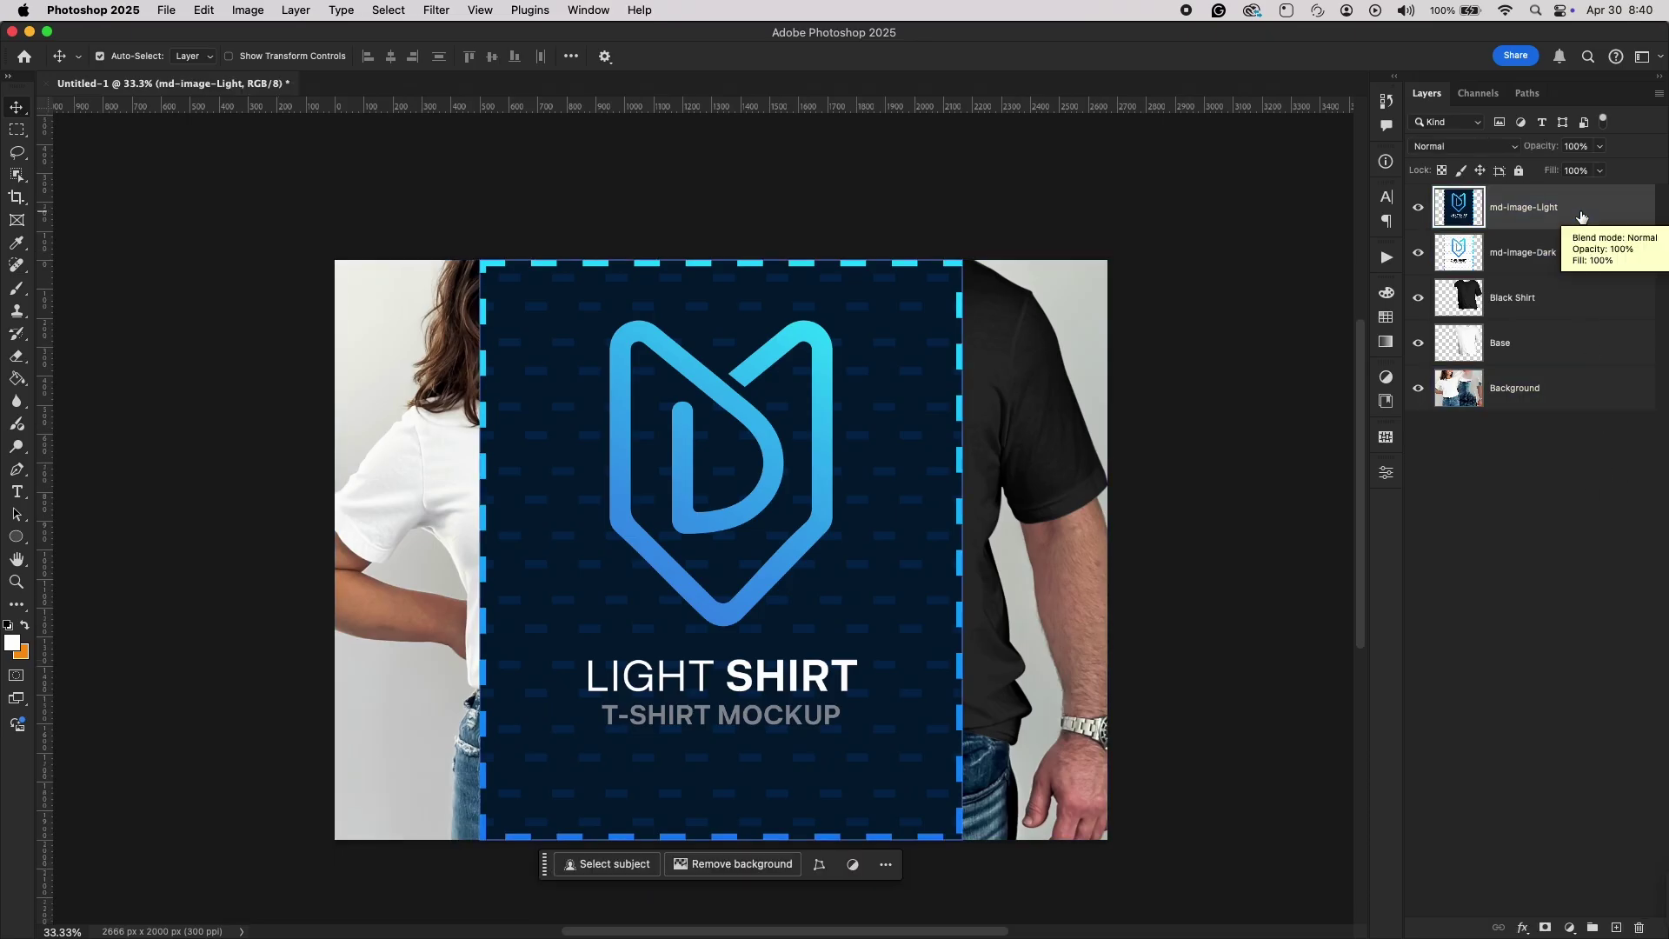
{"action": "right_click", "coordinate": [1581, 216]}
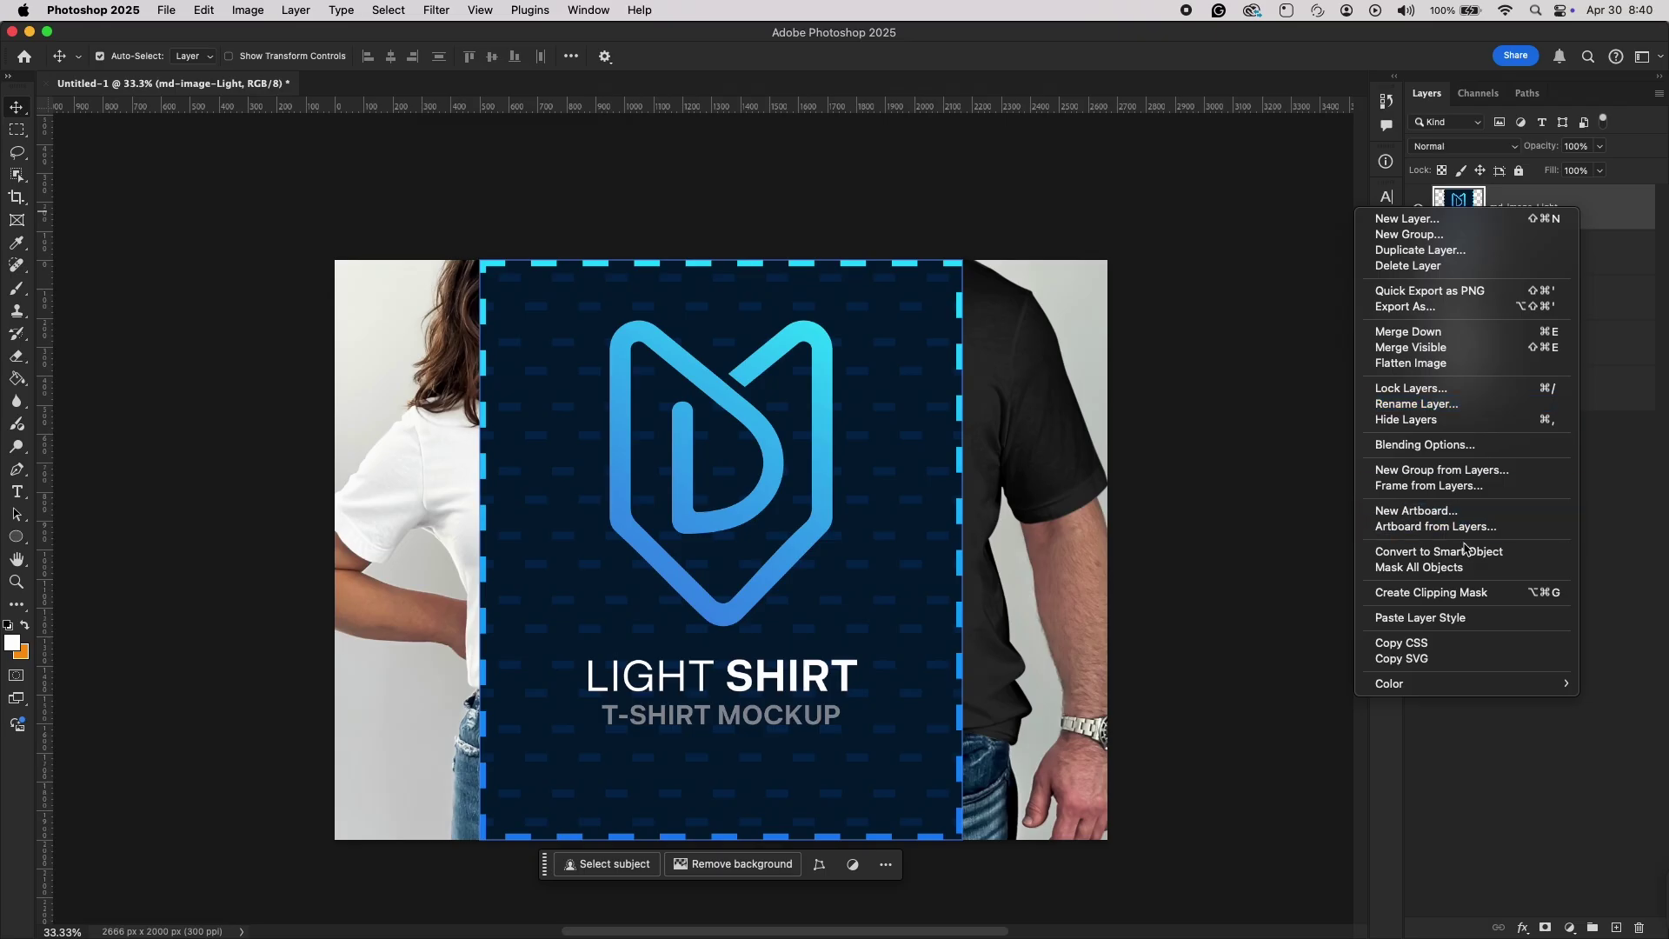
{"action": "left_click", "coordinate": [1513, 559]}
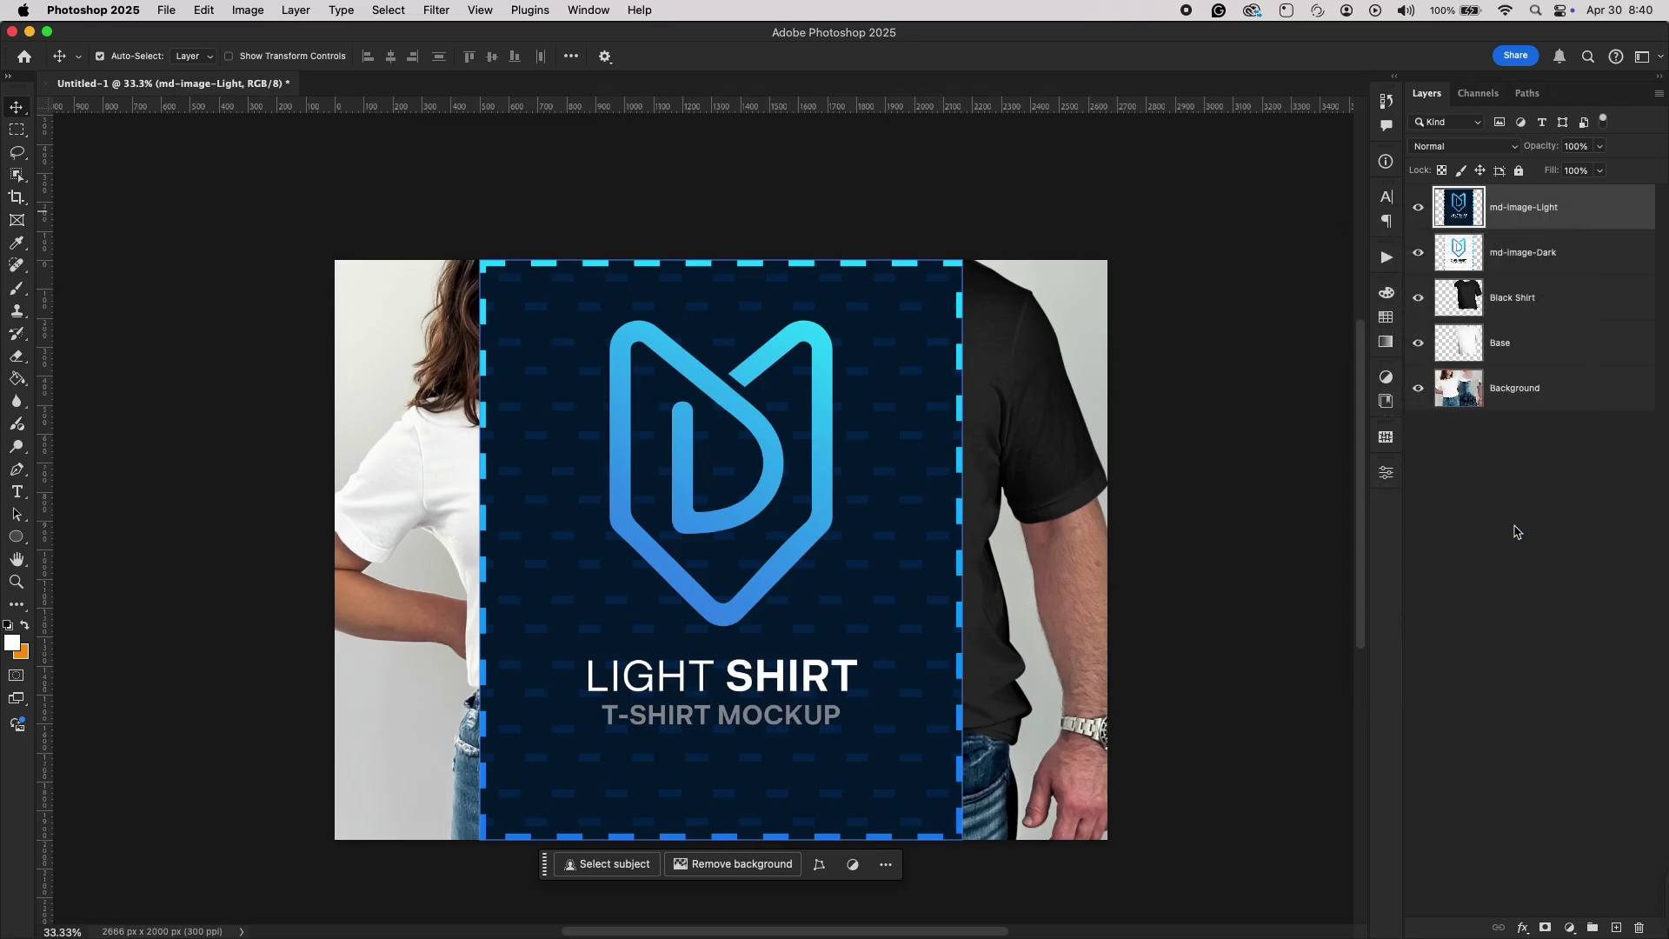
{"action": "left_click", "coordinate": [1598, 256]}
{"action": "right_click", "coordinate": [1600, 261]}
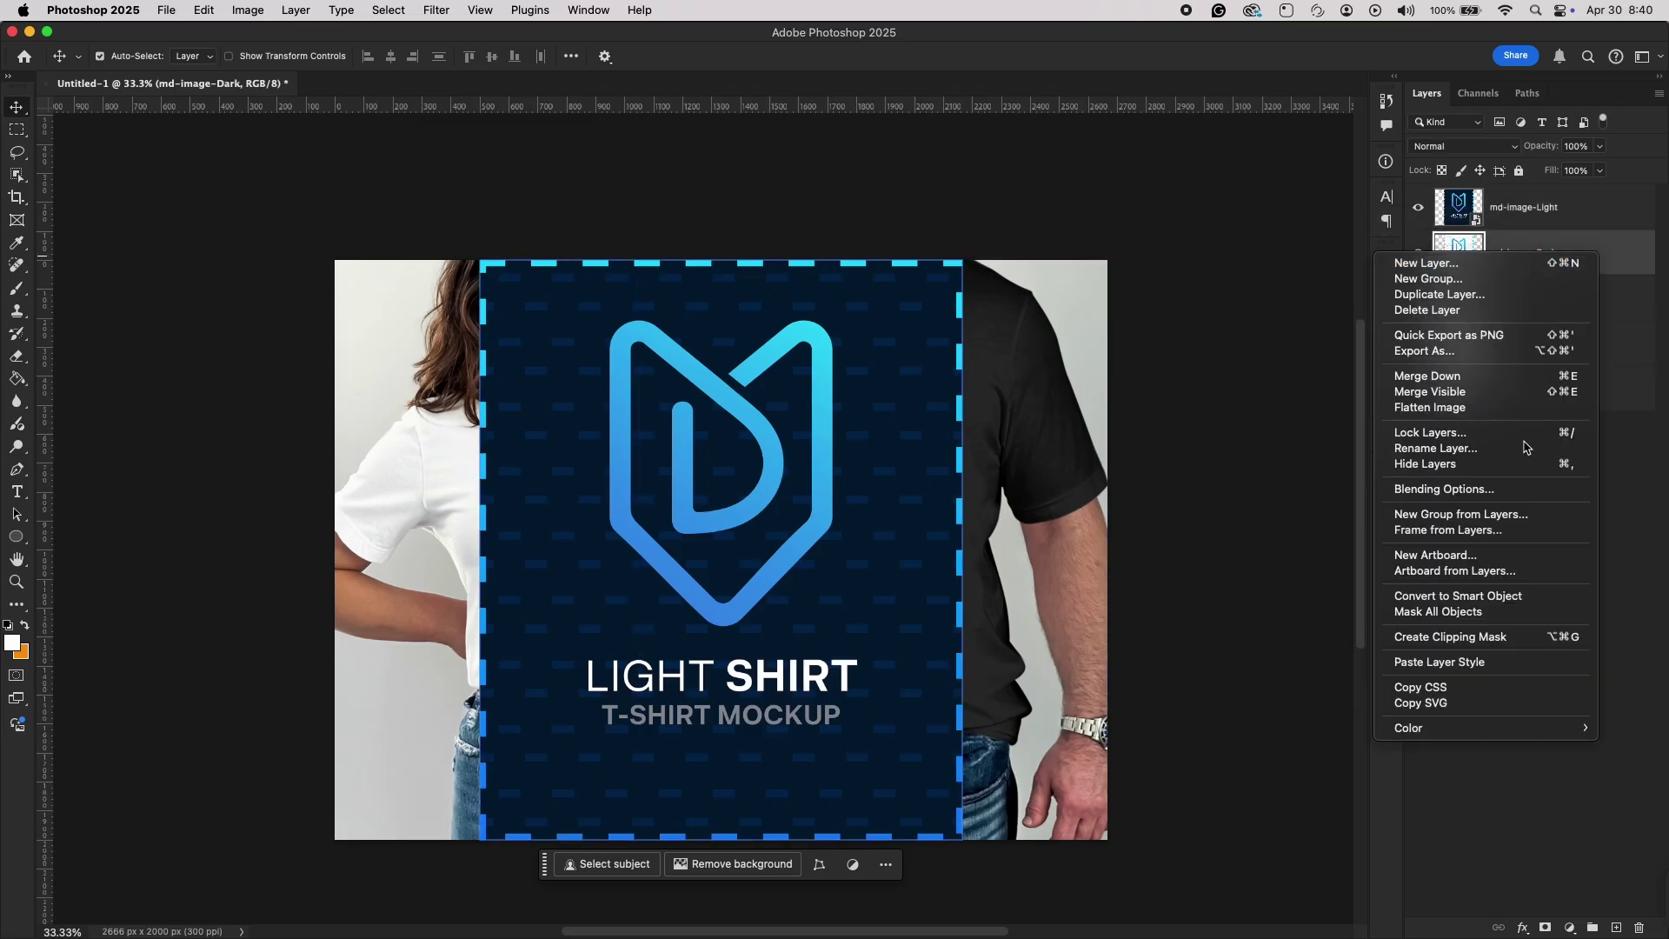
{"action": "left_click", "coordinate": [1565, 596]}
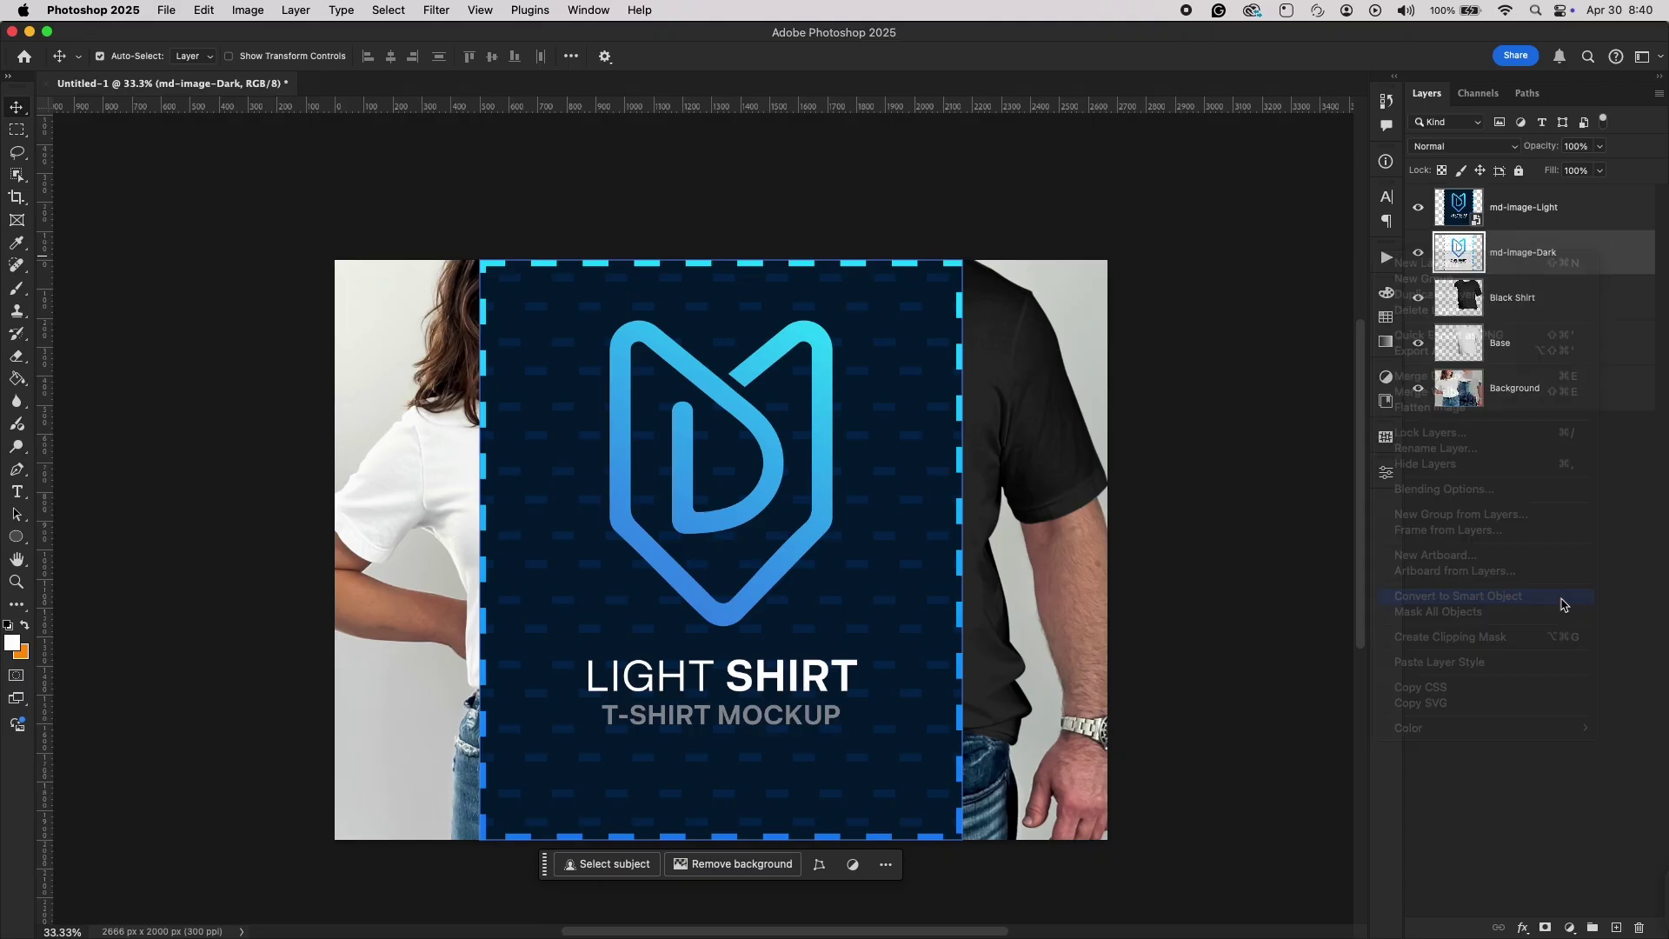
Select both md-image layers together and start Free Transform on them.
{"action": "scroll", "coordinate": [1207, 559], "scroll_direction": "down", "scroll_amount": 1}
{"action": "scroll", "coordinate": [1198, 551], "scroll_direction": "down", "scroll_amount": 1}
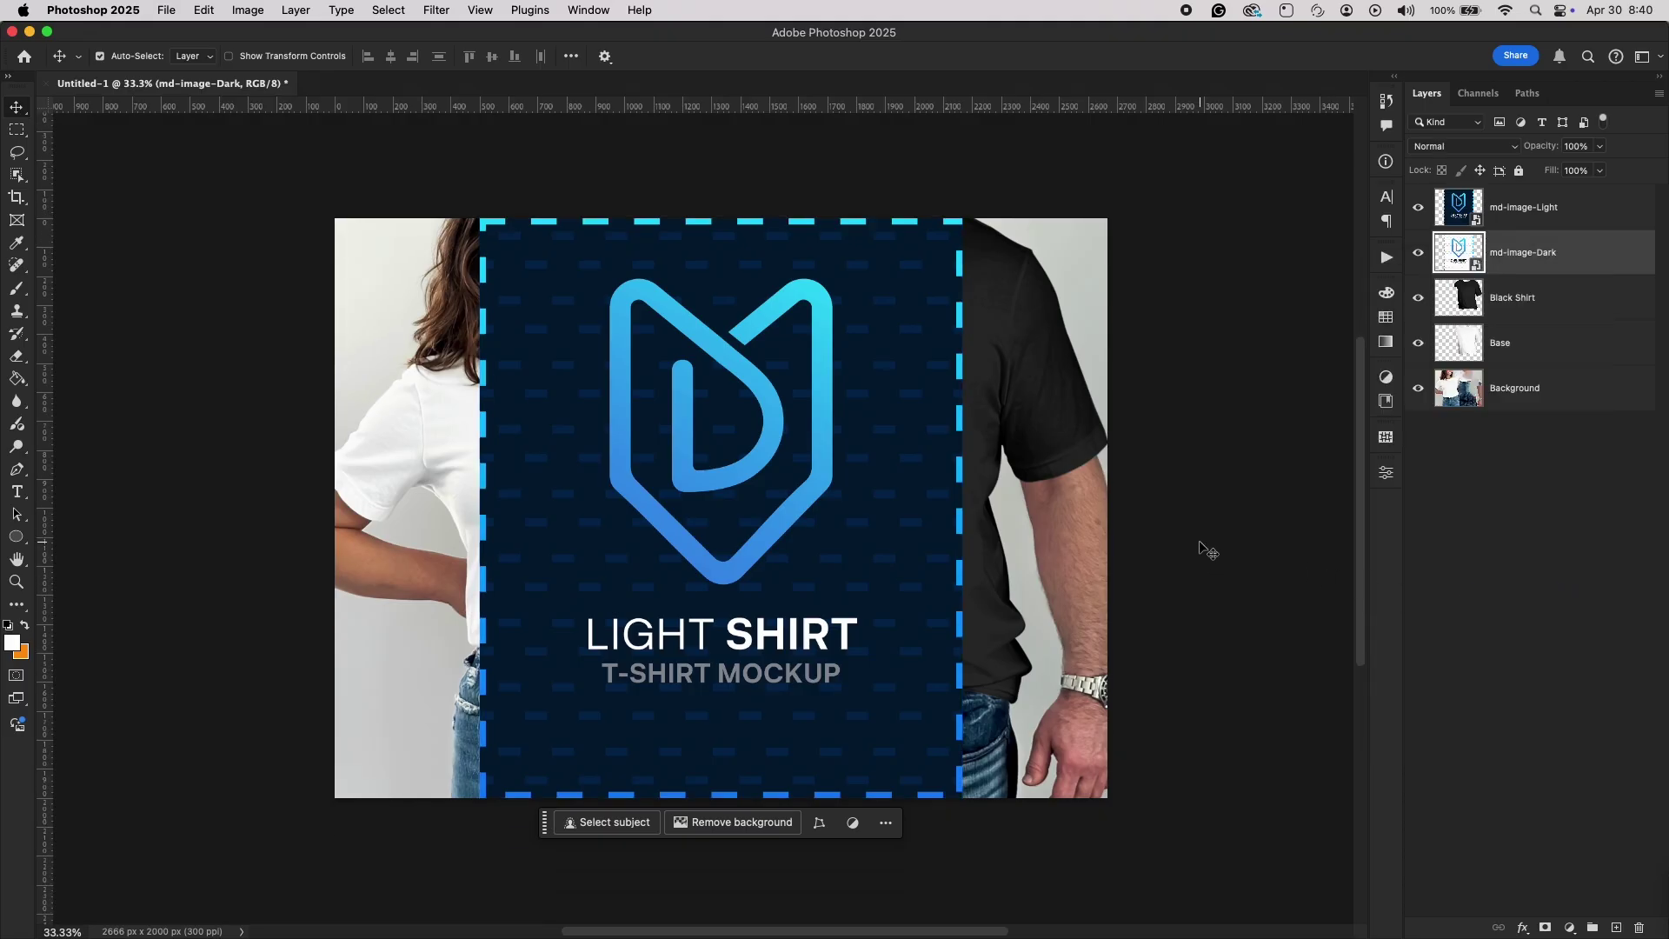
{"action": "scroll", "coordinate": [1207, 551], "scroll_direction": "left", "scroll_amount": 5}
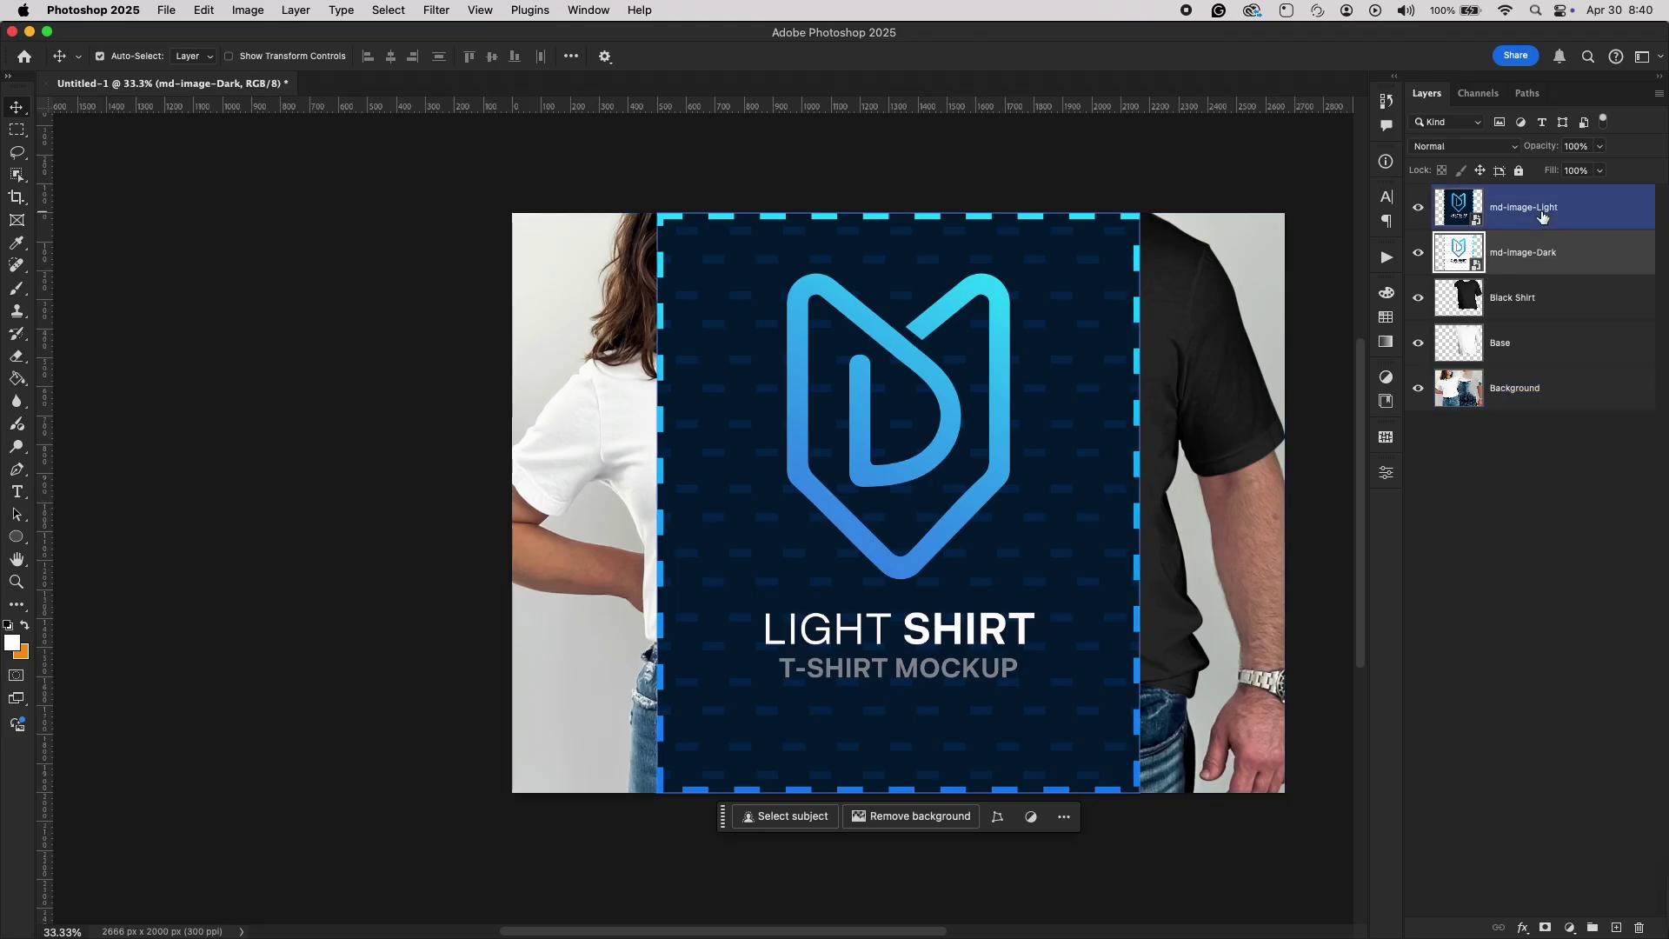
{"action": "left_click", "coordinate": [1543, 216], "text": "shift"}
{"action": "key", "text": "super+t"}
Scale both designs down to about 72% around their centre.
{"action": "left_click_drag", "start_coordinate": [1141, 503], "coordinate": [1016, 506]}
{"action": "key", "text": "Return"}
{"action": "left_click", "coordinate": [1199, 383]}
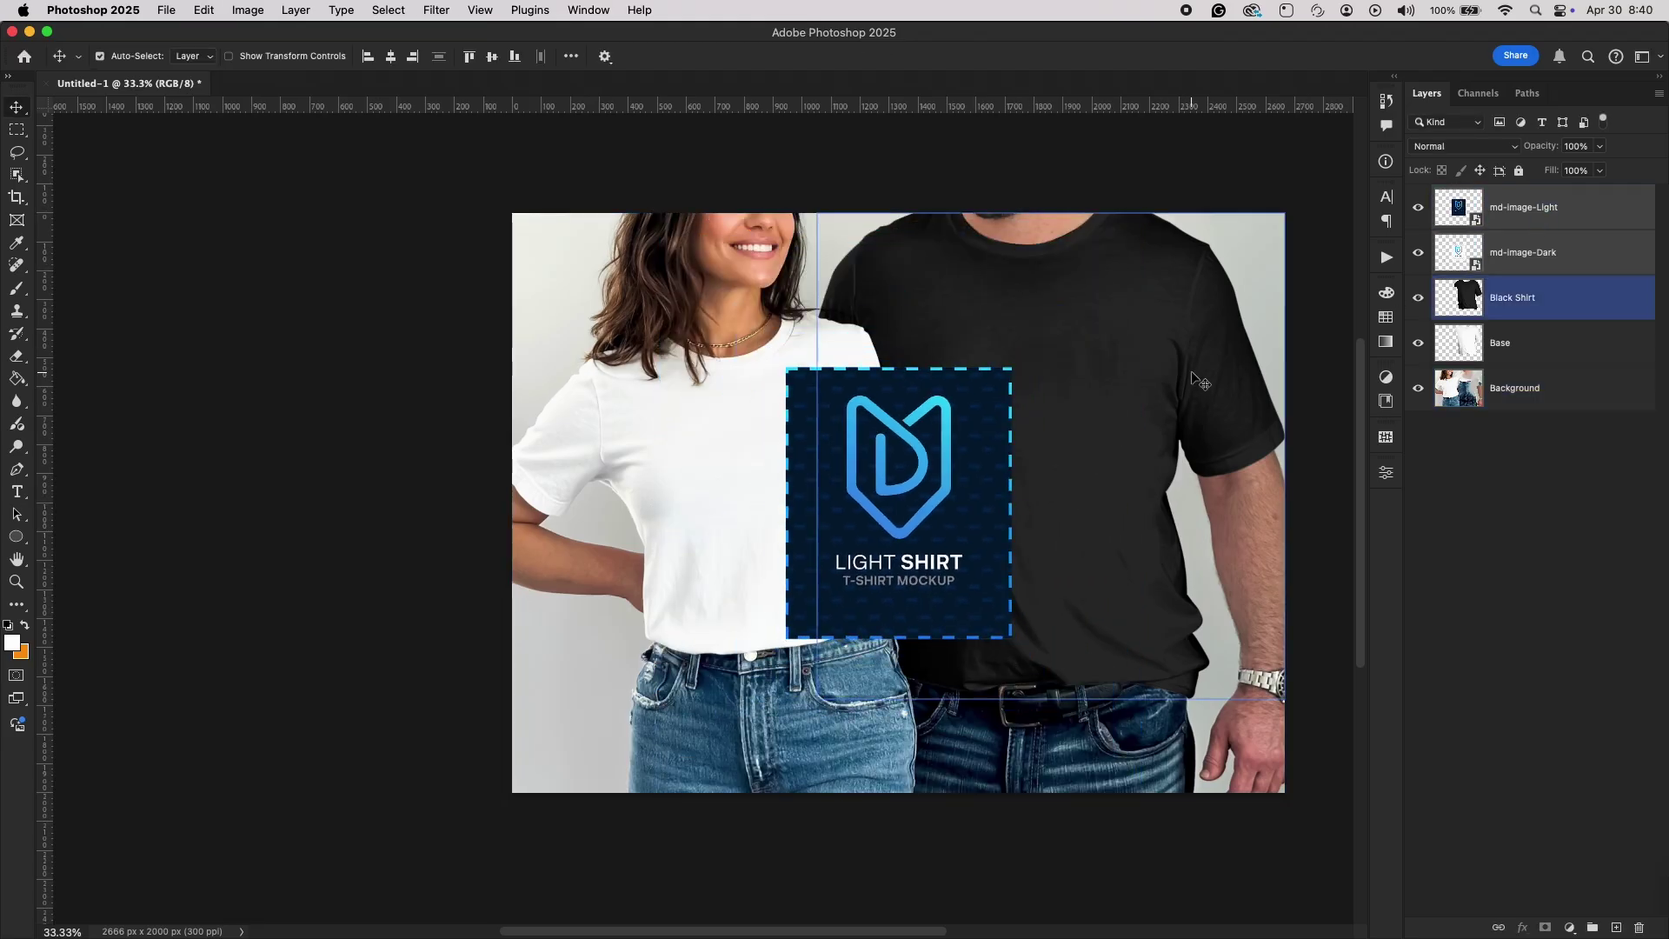
{"action": "scroll", "coordinate": [1192, 358], "scroll_direction": "up", "scroll_amount": 3}
Move the light design left onto the white shirt and tilt it to match.
{"action": "left_click", "coordinate": [711, 432]}
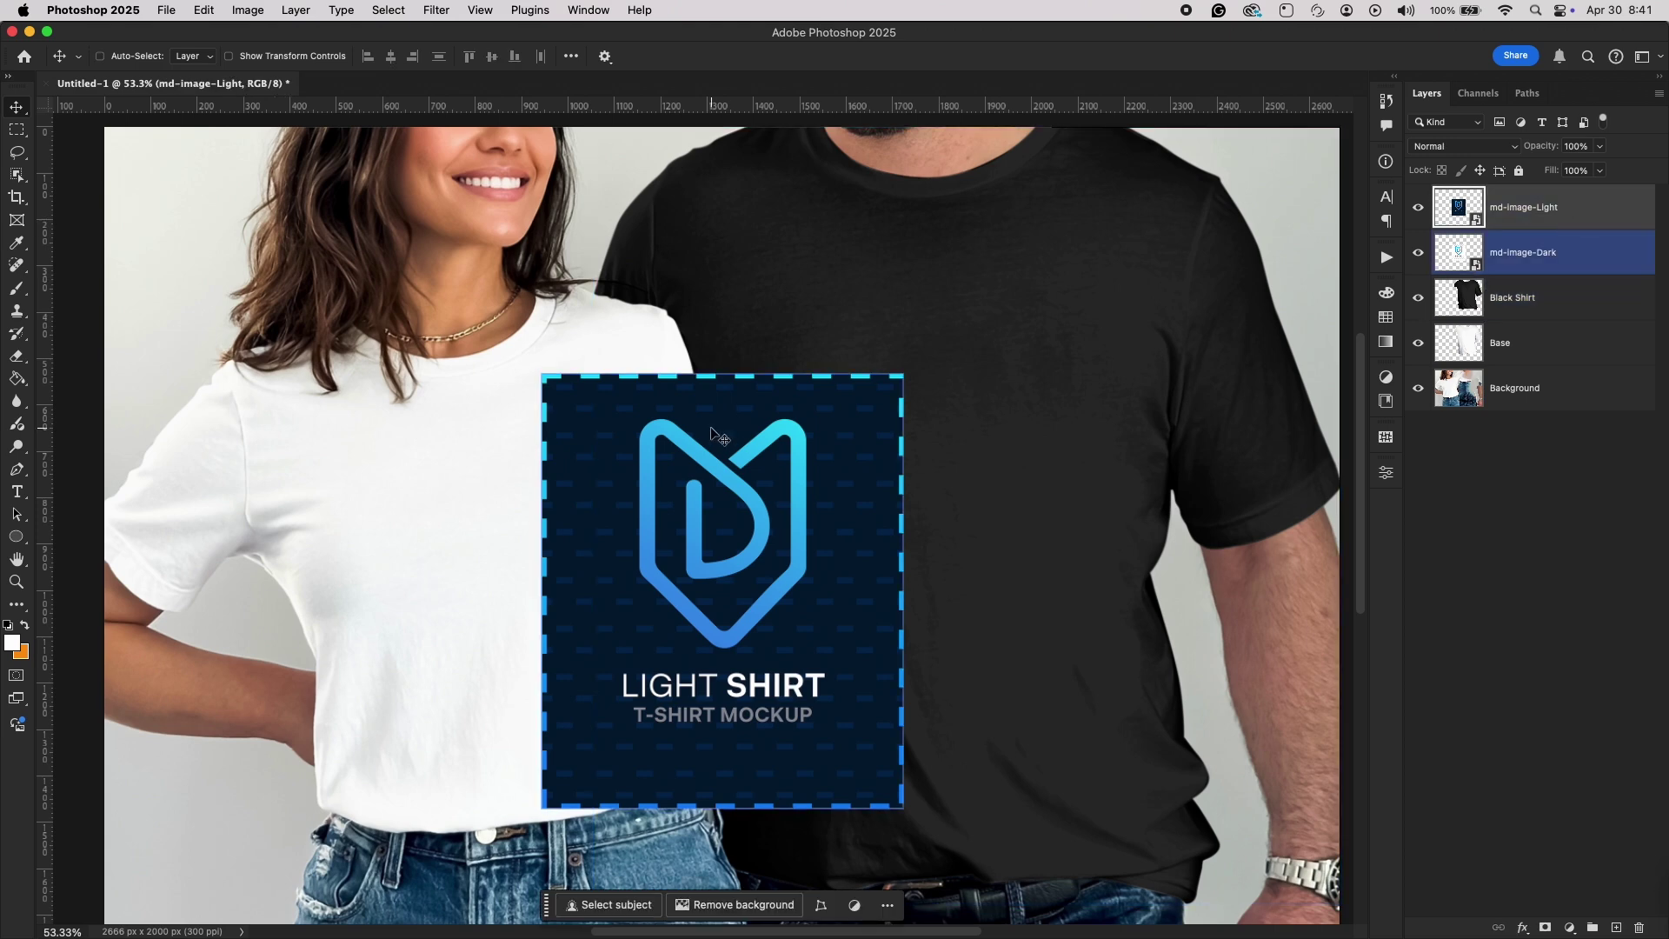
{"action": "key", "text": "super+t"}
{"action": "left_click_drag", "start_coordinate": [711, 432], "coordinate": [504, 440]}
{"action": "left_click_drag", "start_coordinate": [732, 370], "coordinate": [700, 356]}
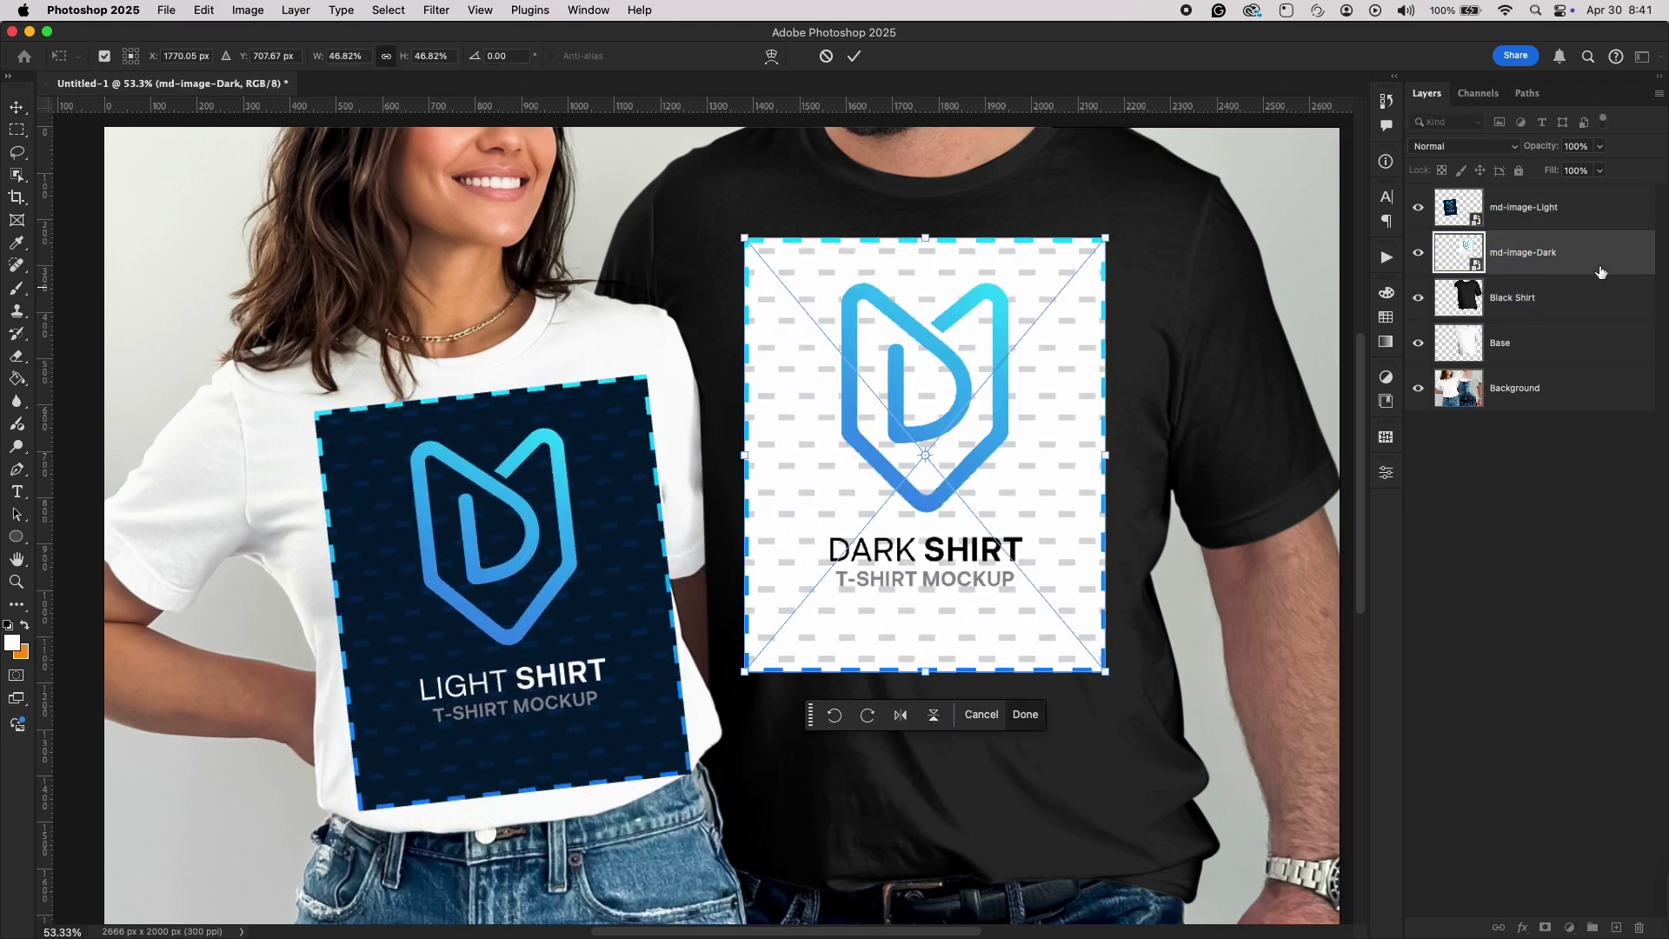
{"action": "key", "text": "Return"}
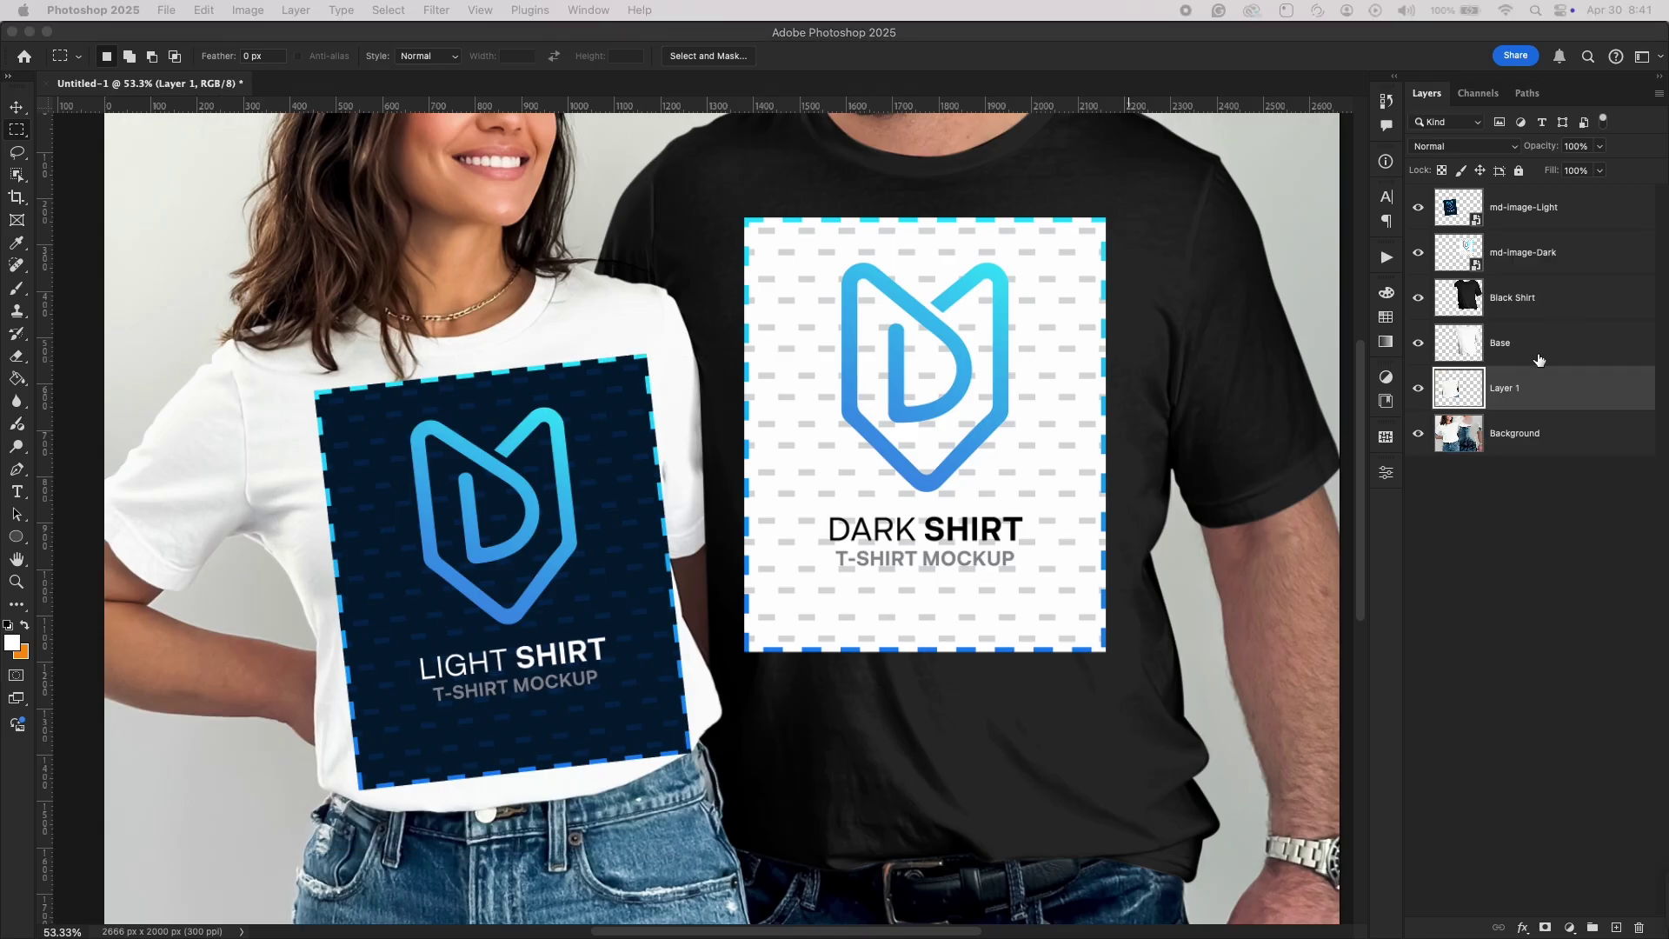
Merge into Base, deselect, bring Base to the top and duplicate it for masks.
{"action": "key", "text": "super+e"}
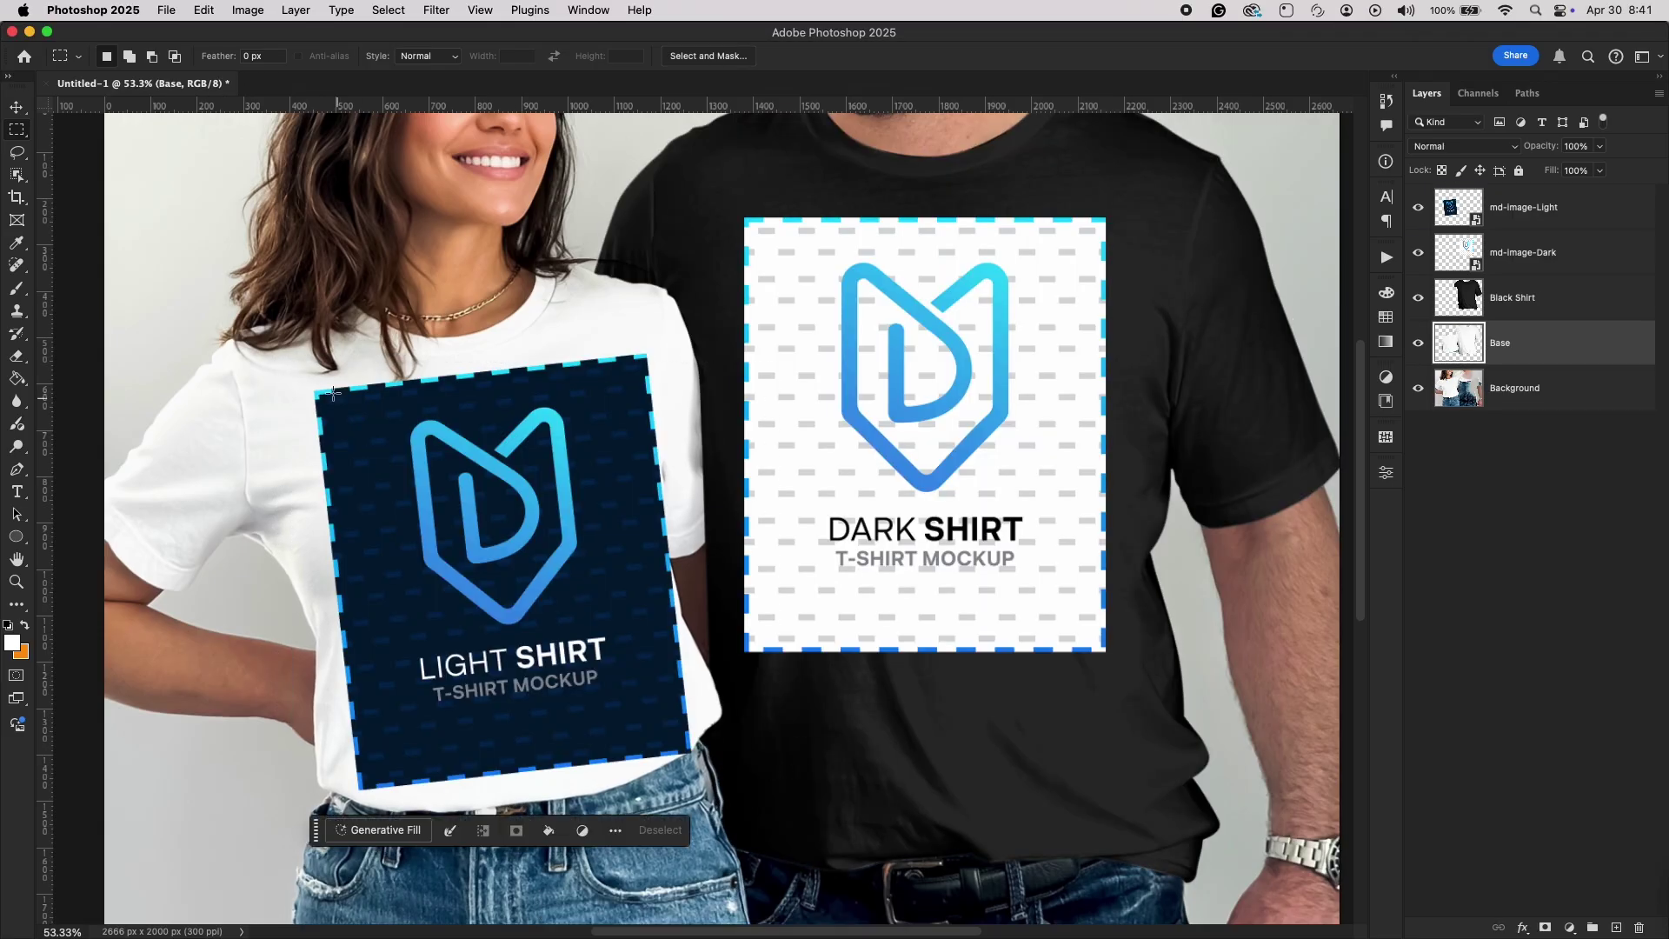
{"action": "key", "text": "super+d"}
{"action": "key", "text": "super+shift+bracketright"}
{"action": "scroll", "coordinate": [1099, 392], "scroll_direction": "up", "scroll_amount": 1}
{"action": "key", "text": "super+j"}
{"action": "key", "text": "super+j"}
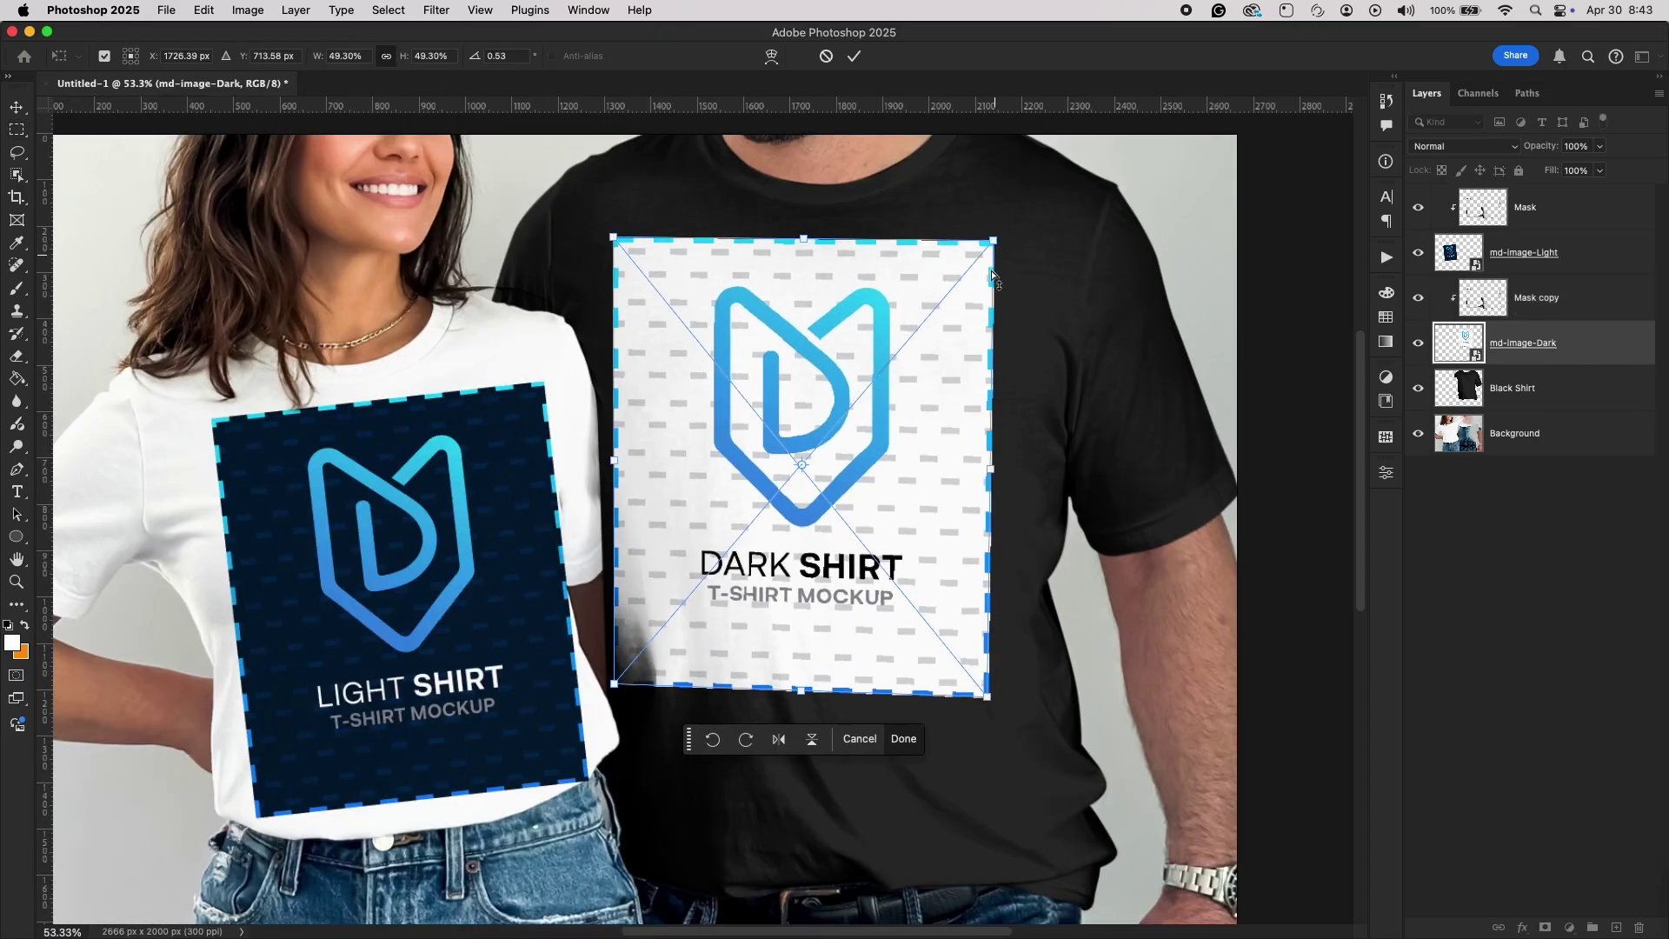
Commit the dark design's transform and save the document as Mockup.psd.
{"action": "key", "text": "Return"}
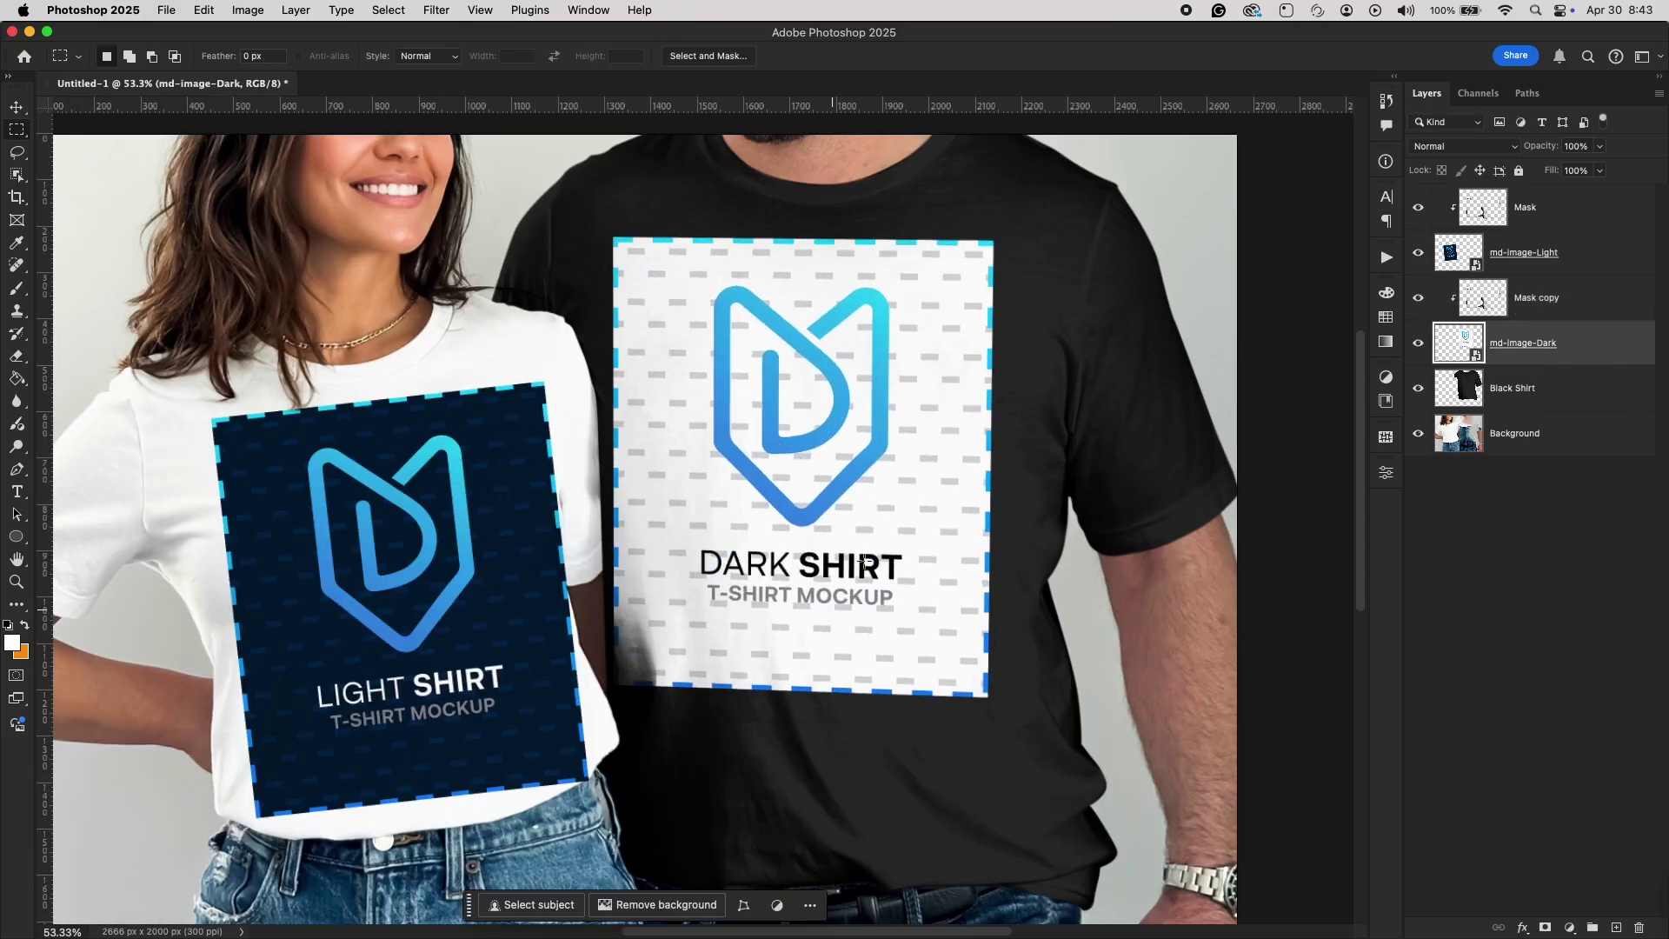
{"action": "scroll", "coordinate": [861, 561], "scroll_direction": "down", "scroll_amount": 5}
{"action": "scroll", "coordinate": [879, 434], "scroll_direction": "up", "scroll_amount": 3}
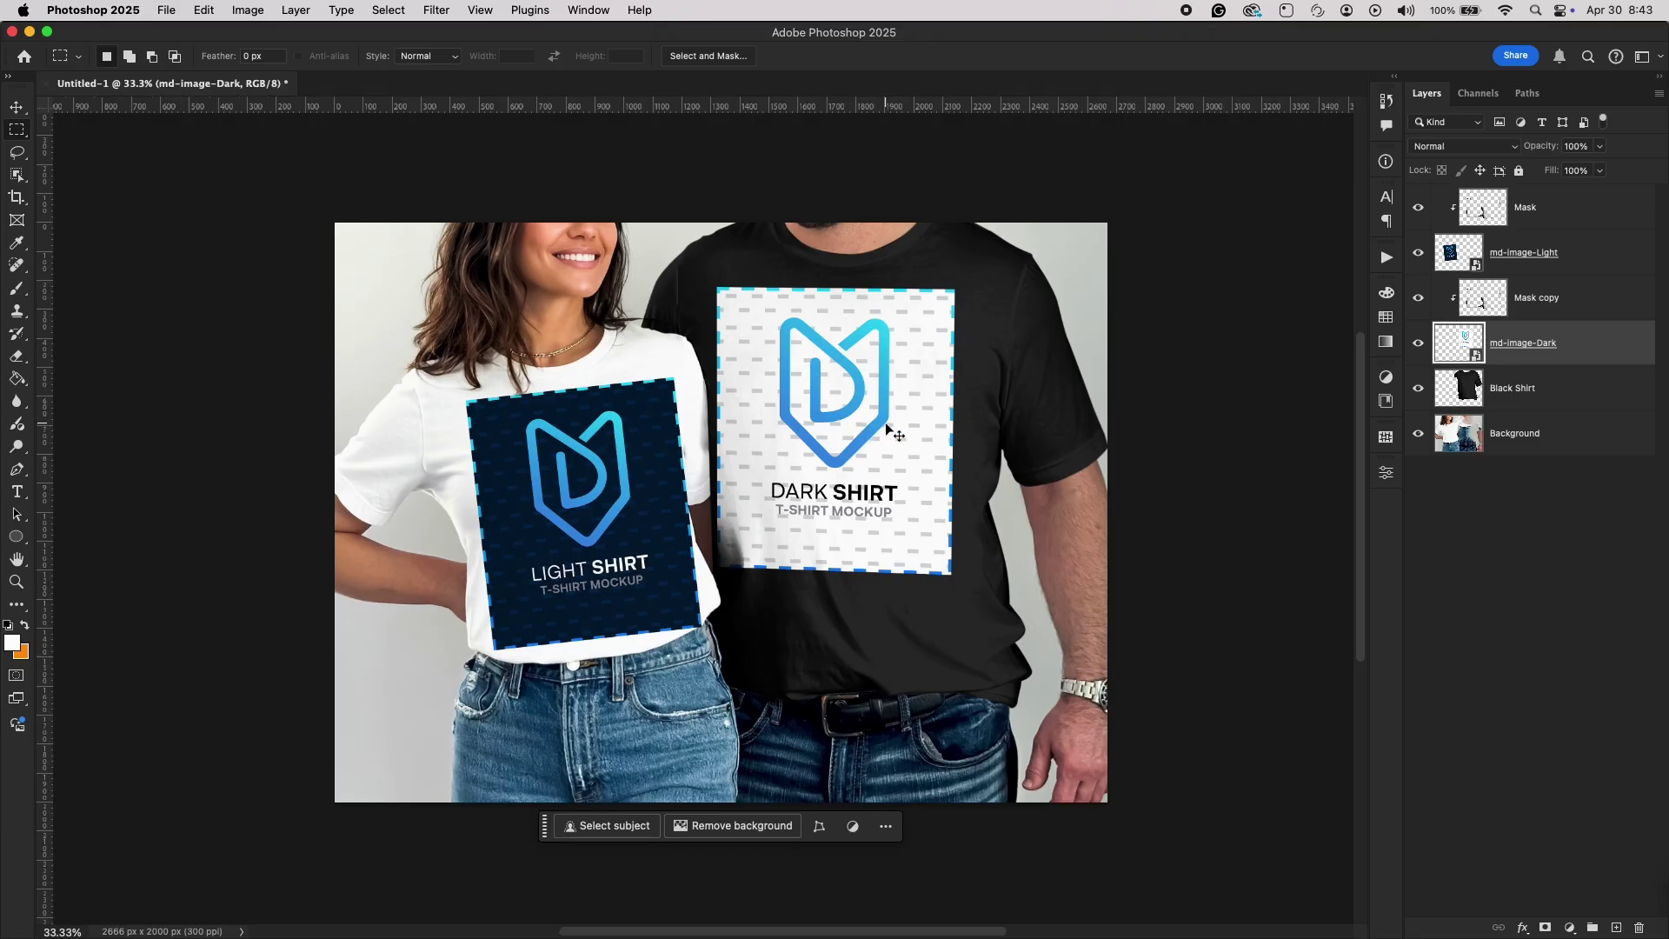
{"action": "key", "text": "super+shift+s"}
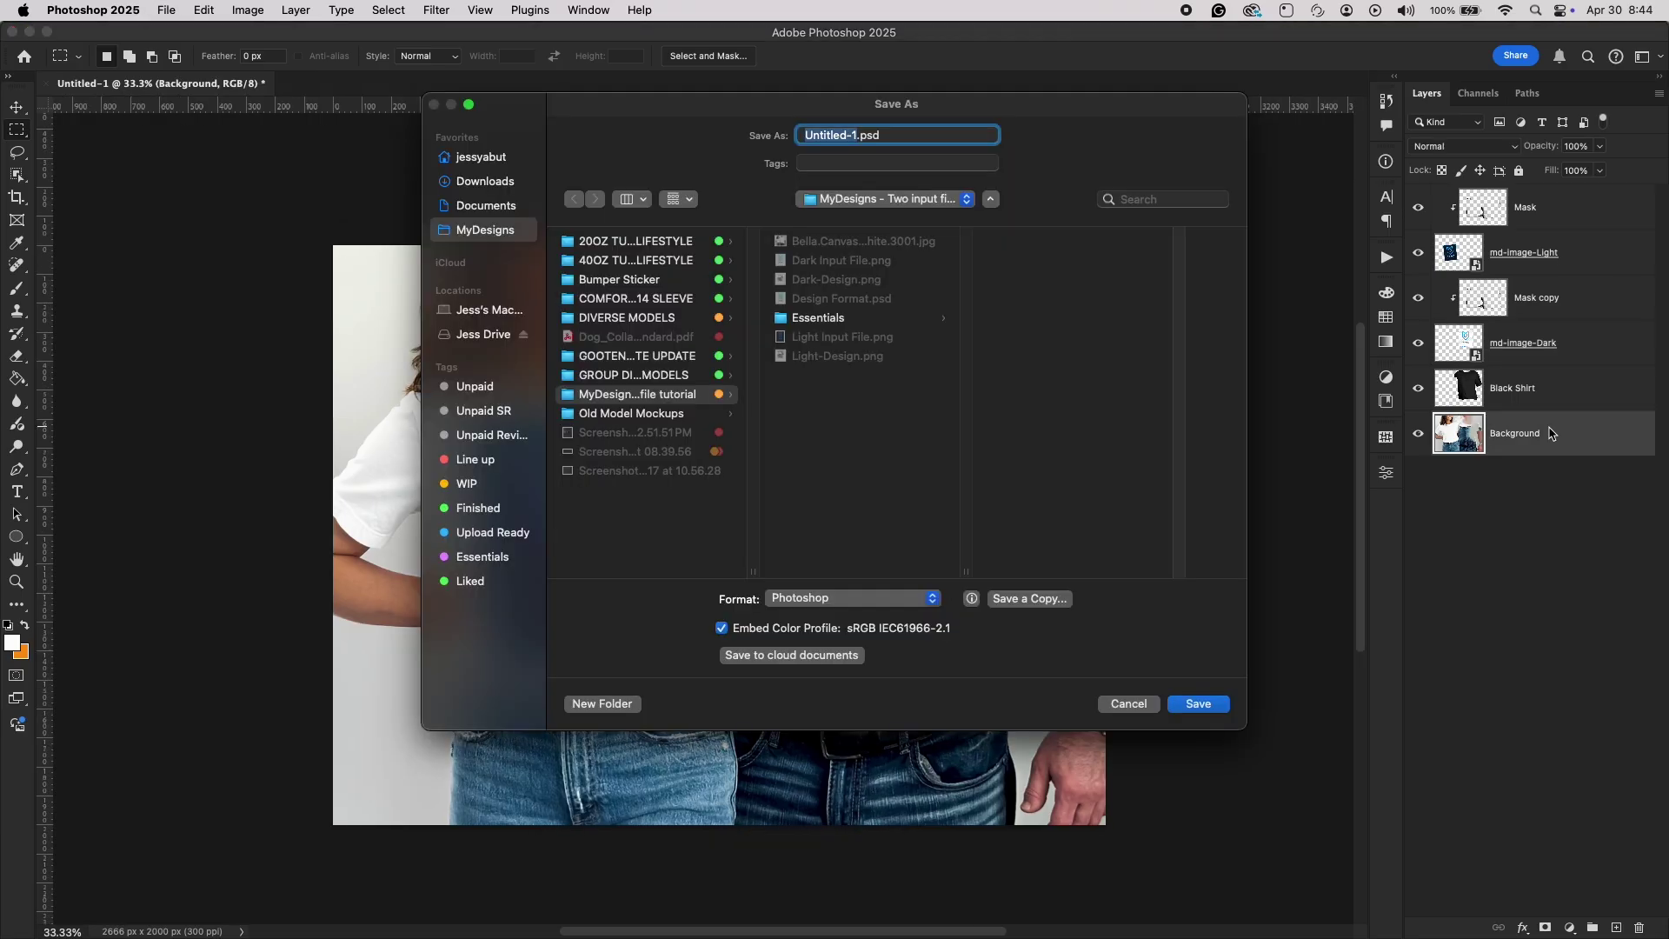
{"action": "type", "text": "Mockup"}
{"action": "key", "text": "Return"}
{"action": "key", "text": "Return"}
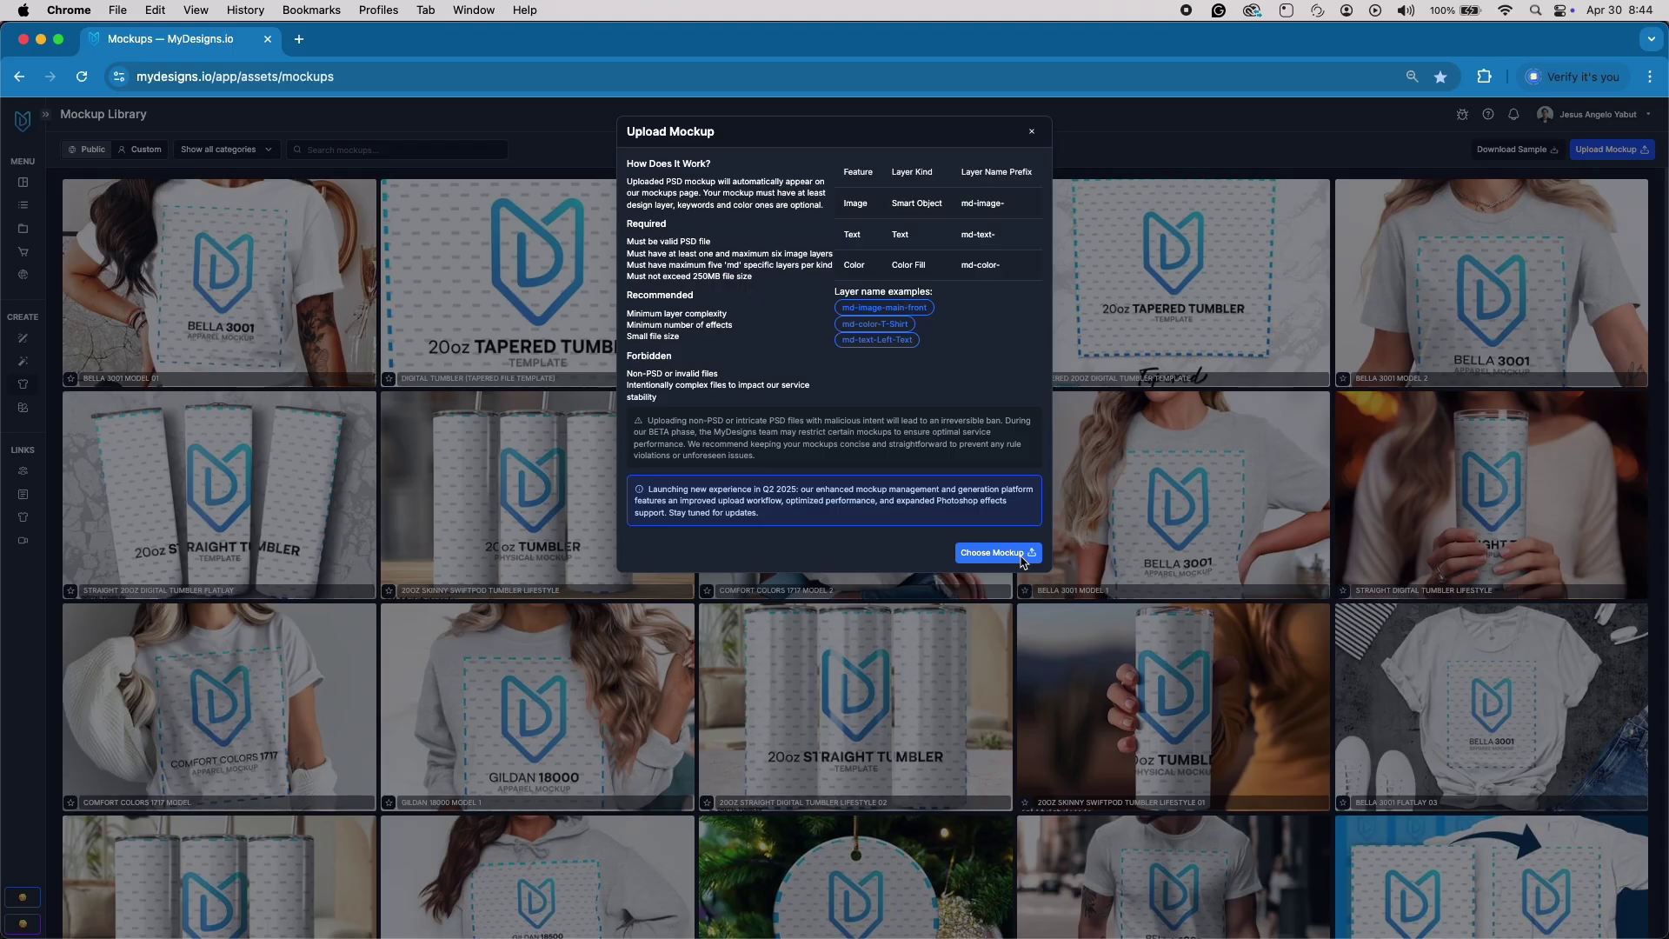
Upload Mockup.psd as a new custom mockup, then go to the Listings page.
{"action": "left_click", "coordinate": [1023, 554]}
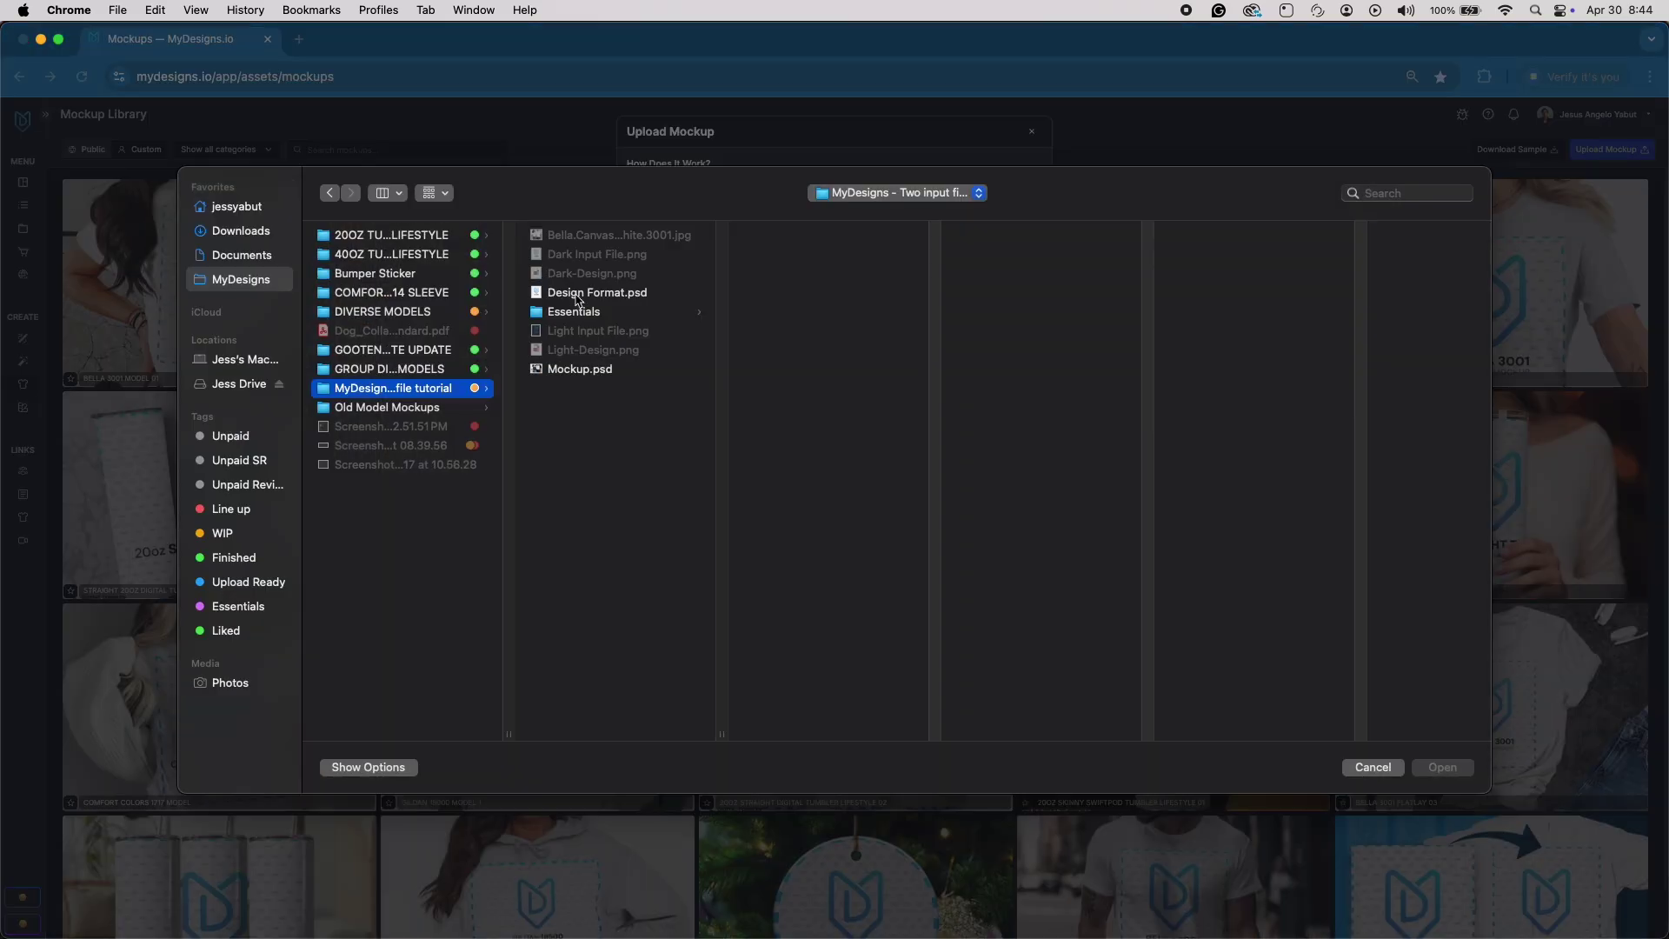
{"action": "left_click", "coordinate": [588, 373]}
{"action": "double_click", "coordinate": [633, 378]}
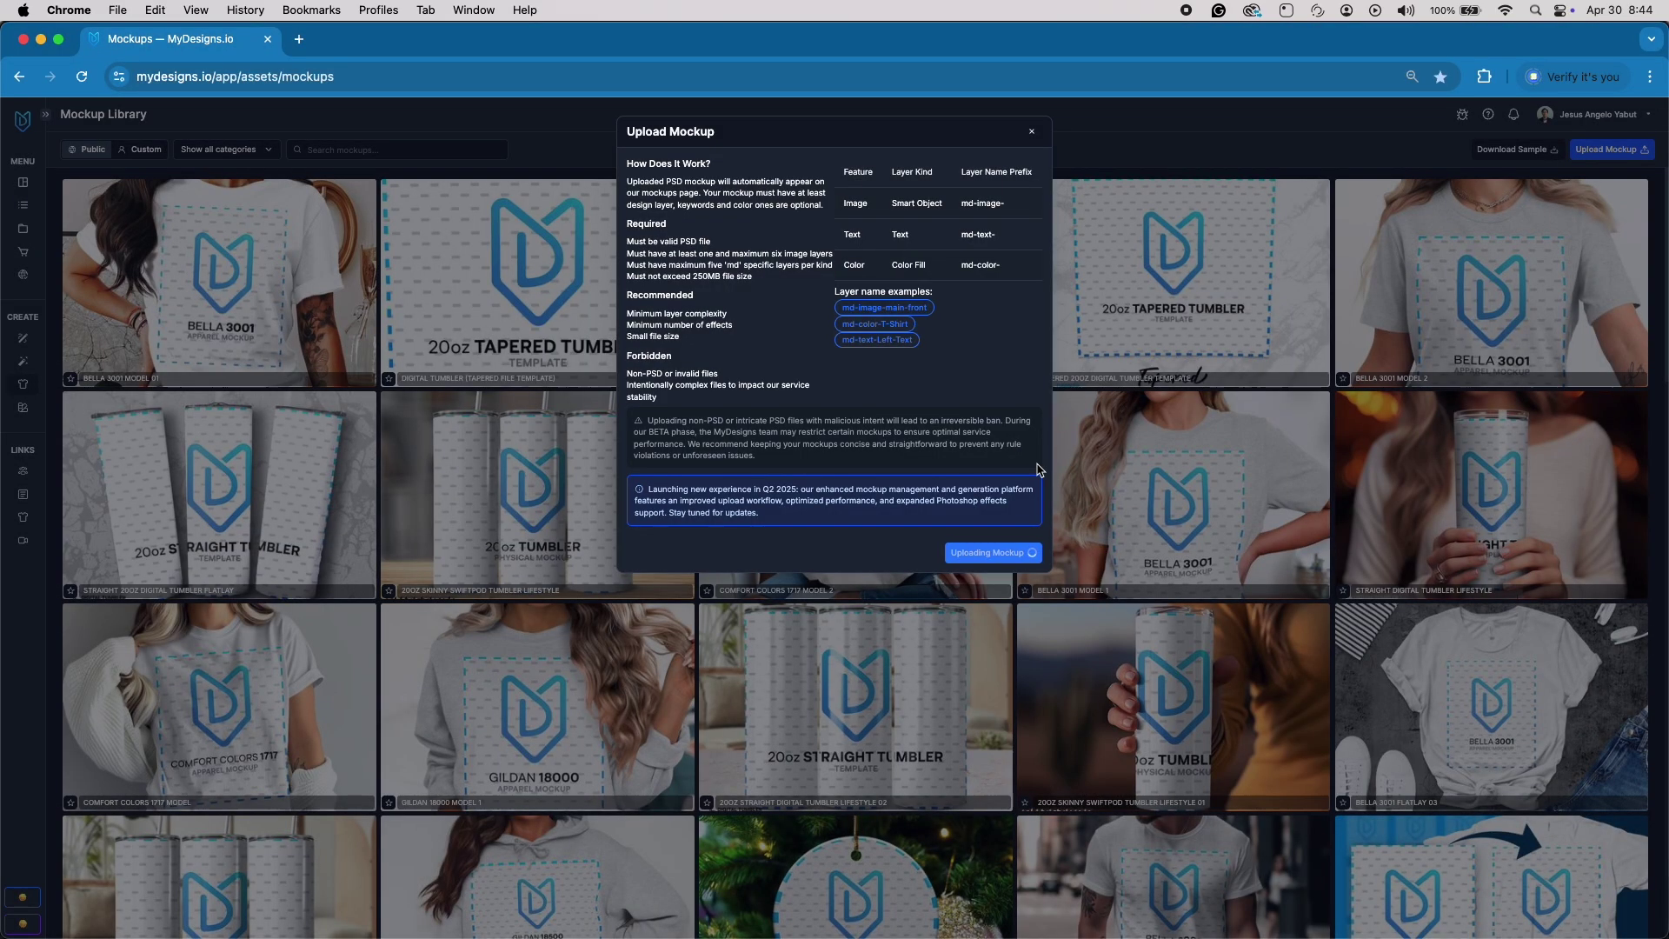
{"action": "left_click", "coordinate": [23, 205]}
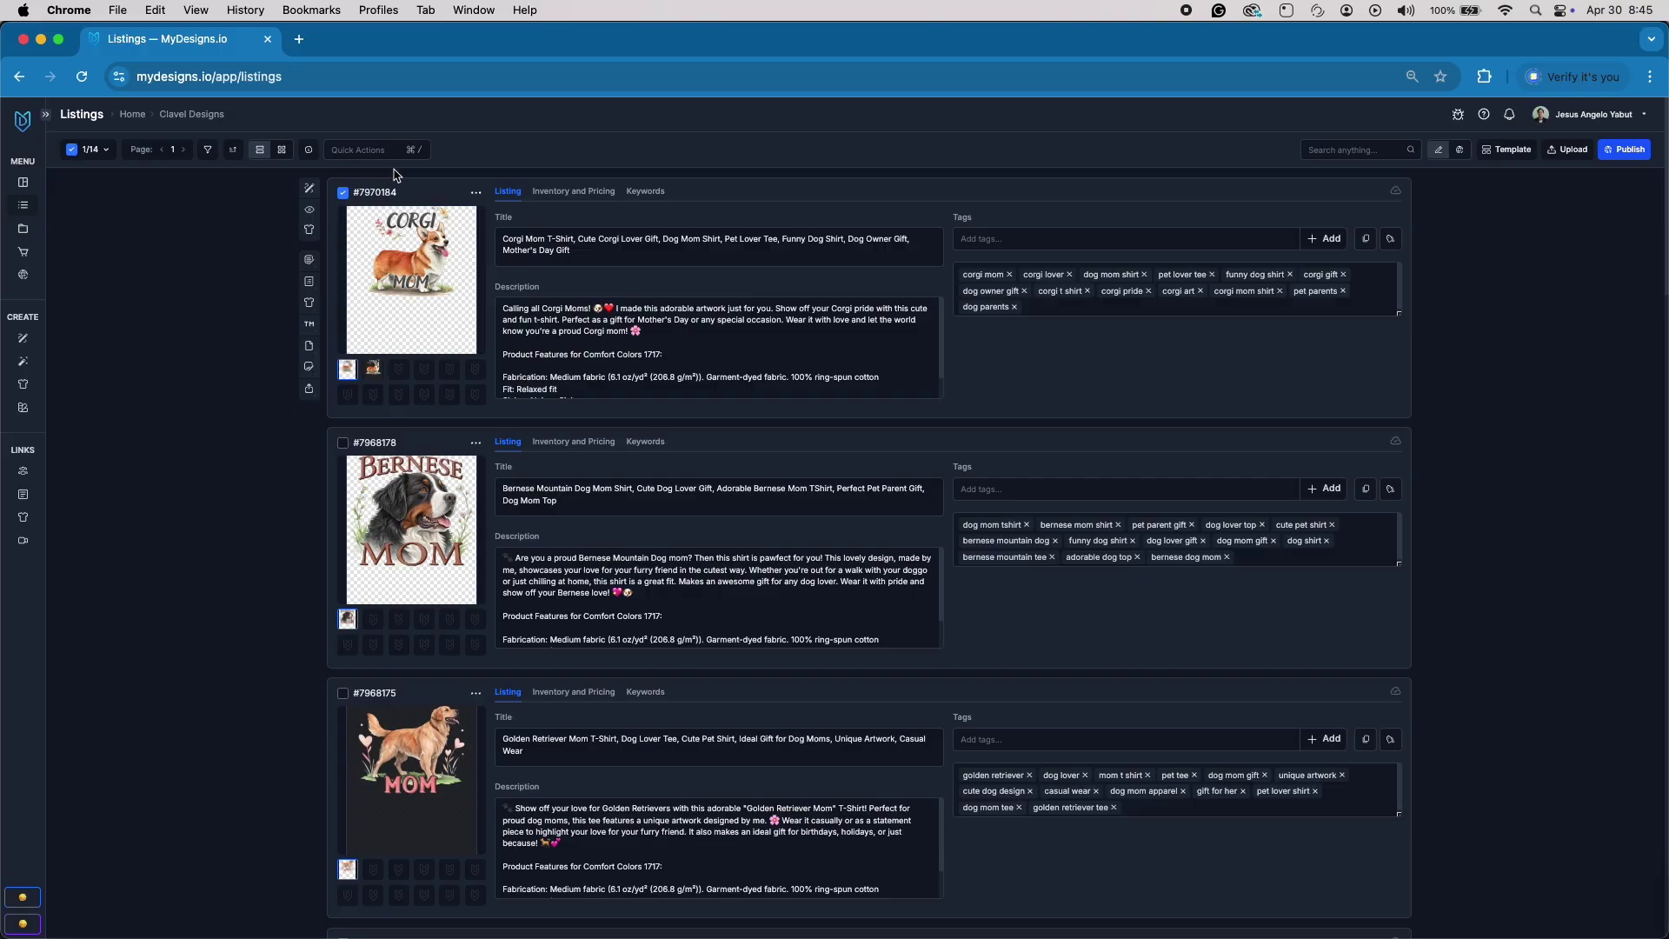
Preview the Mockup-Test image mockup with Light set to Main file and Dark to Mockup 1.
{"action": "left_click", "coordinate": [396, 150]}
{"action": "left_click", "coordinate": [561, 197]}
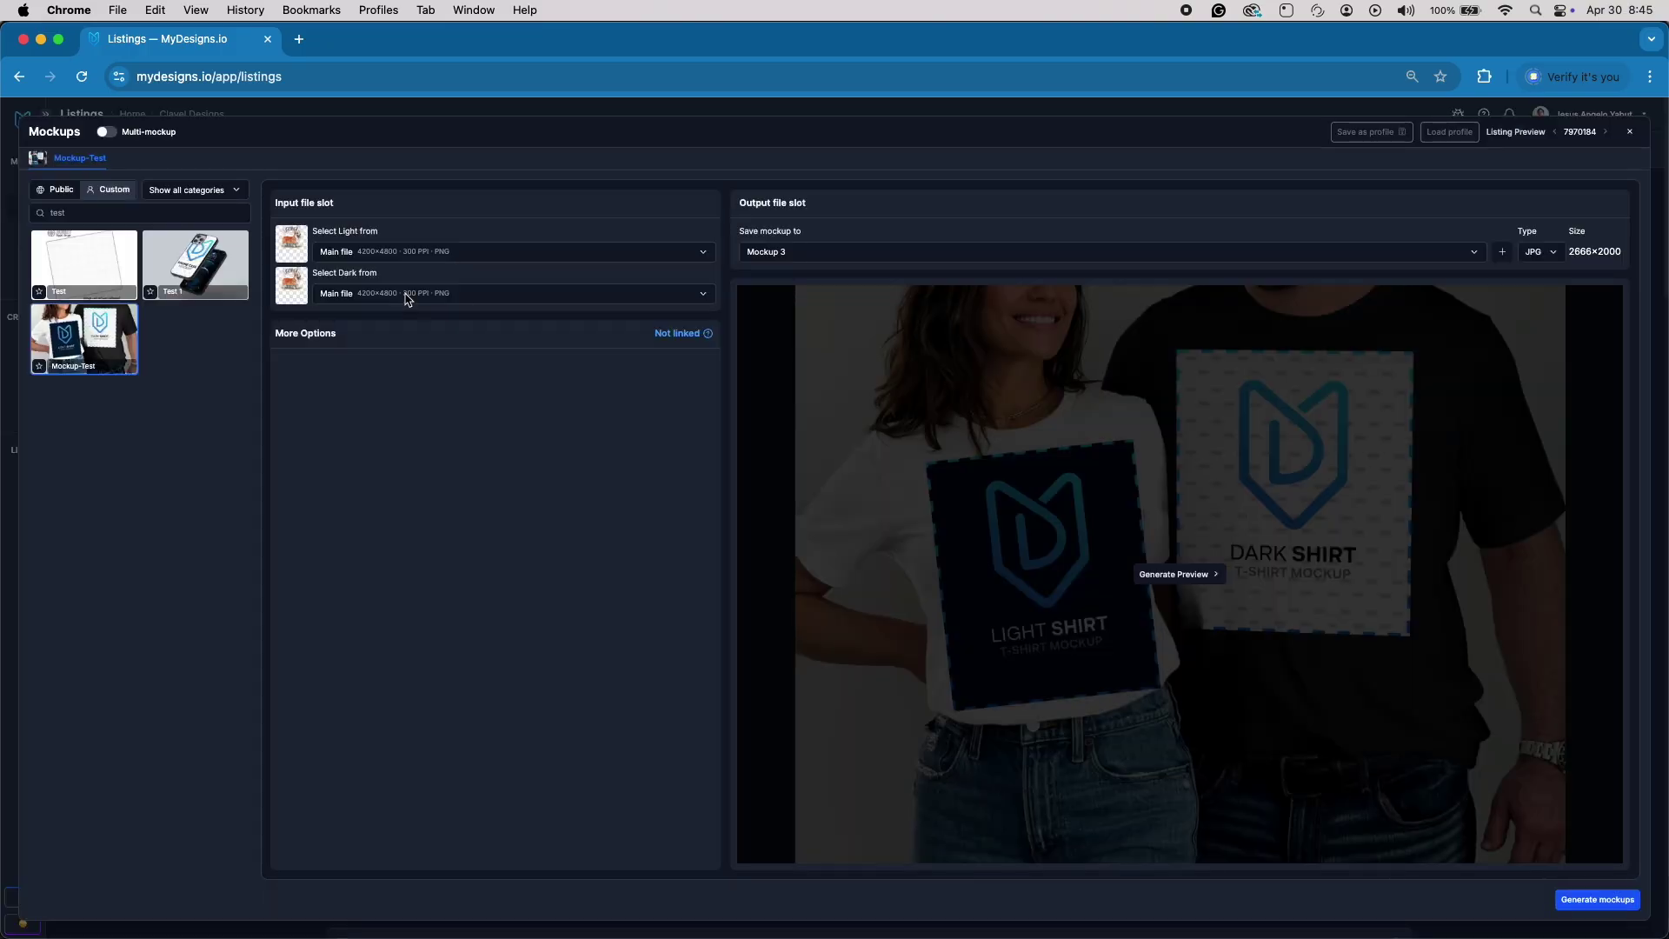
{"action": "left_click", "coordinate": [360, 256]}
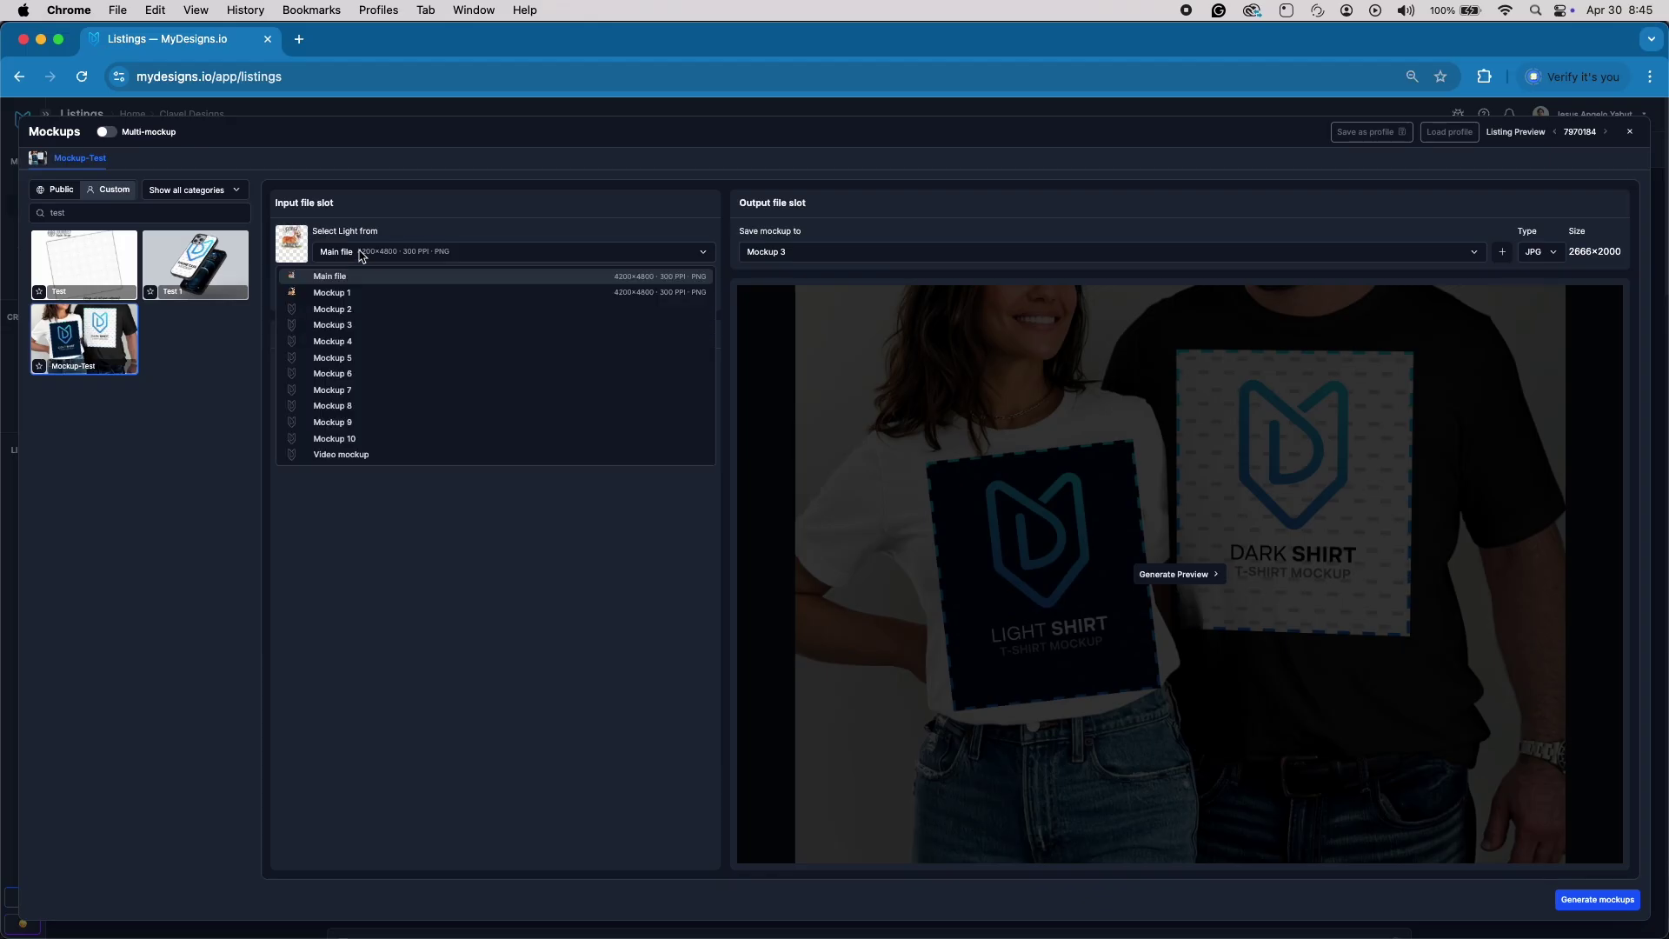
{"action": "left_click", "coordinate": [350, 284]}
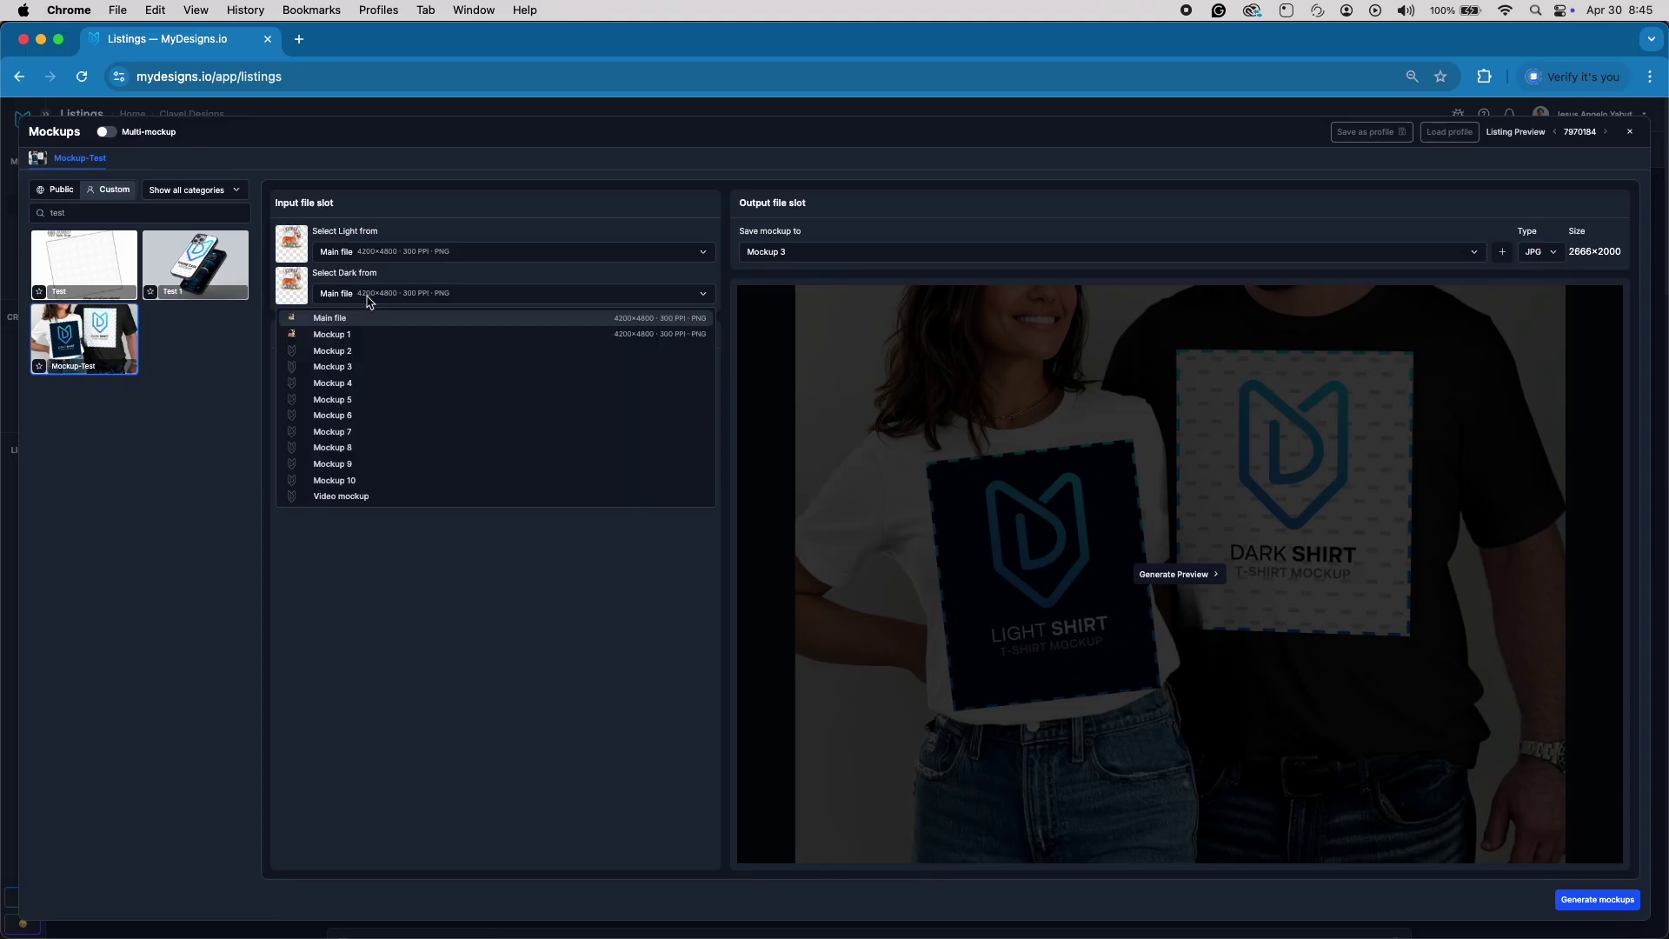
{"action": "left_click", "coordinate": [356, 334]}
{"action": "left_click", "coordinate": [1163, 573]}
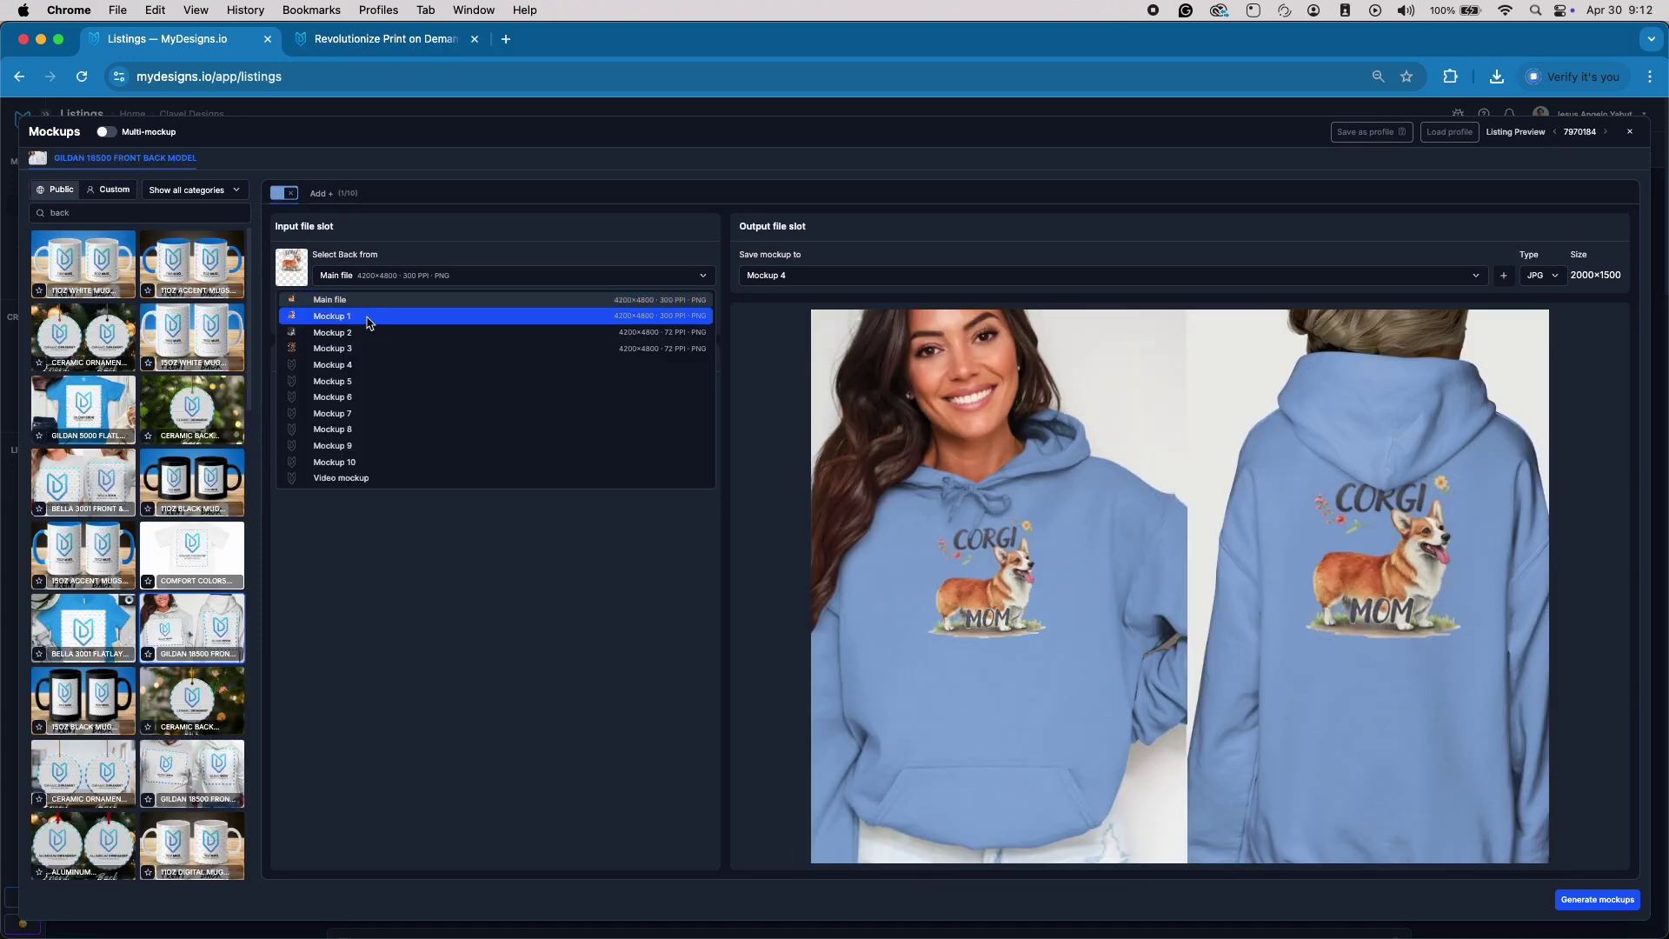
{"action": "left_click", "coordinate": [365, 330]}
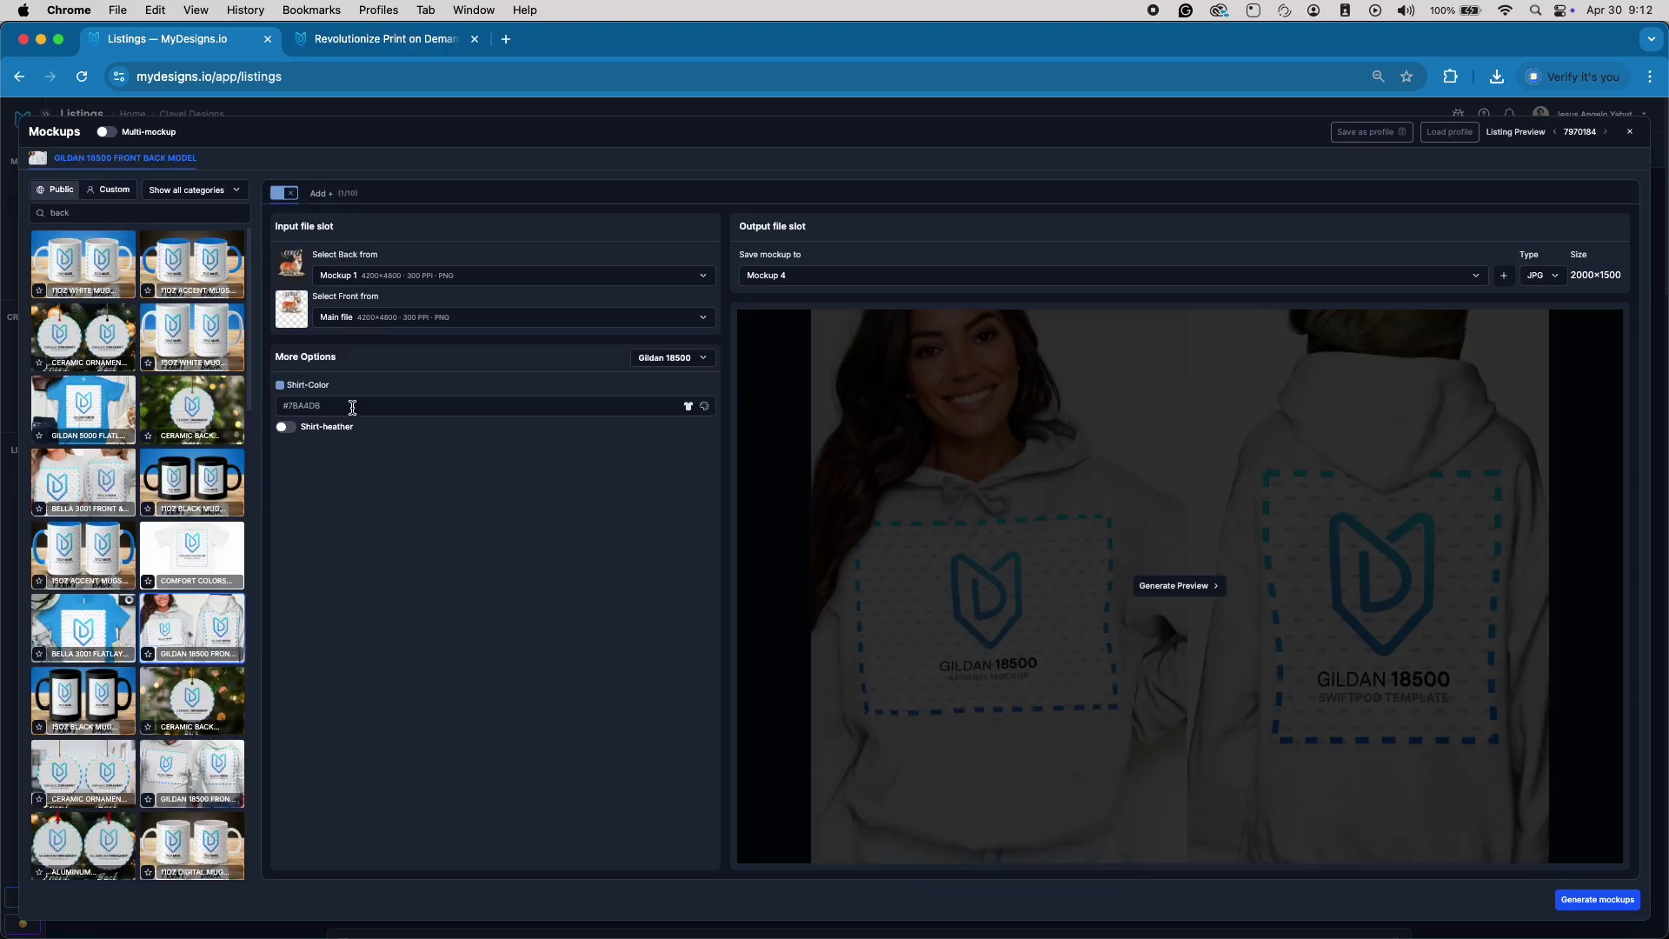
{"action": "left_click", "coordinate": [1194, 592]}
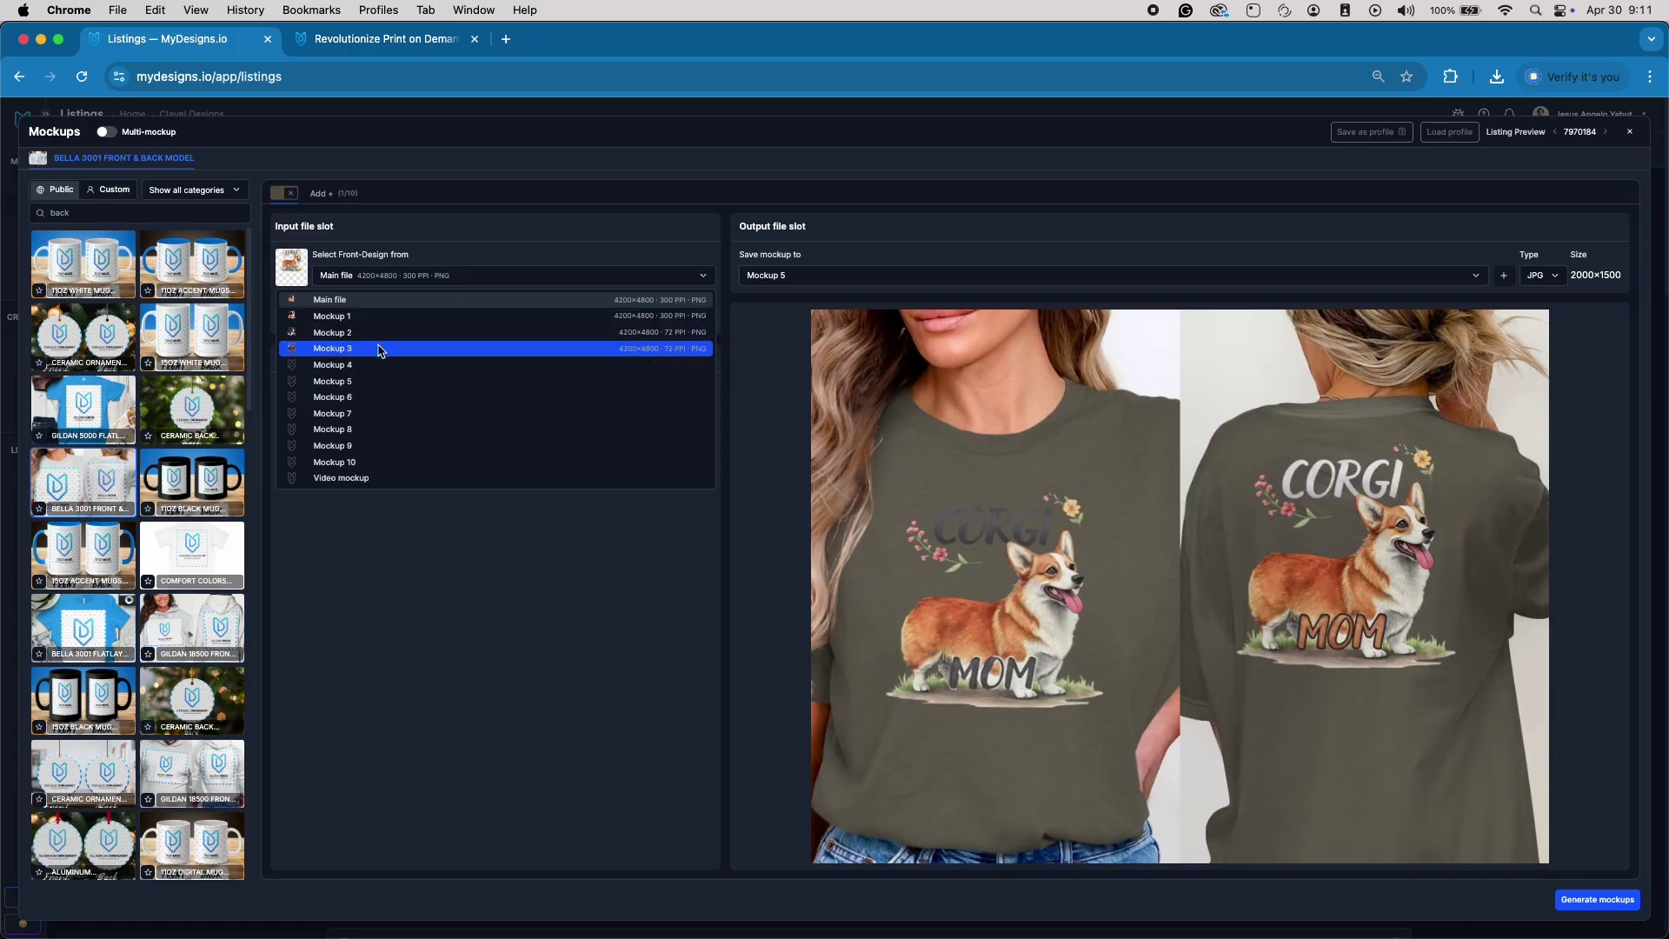
{"action": "left_click", "coordinate": [378, 349]}
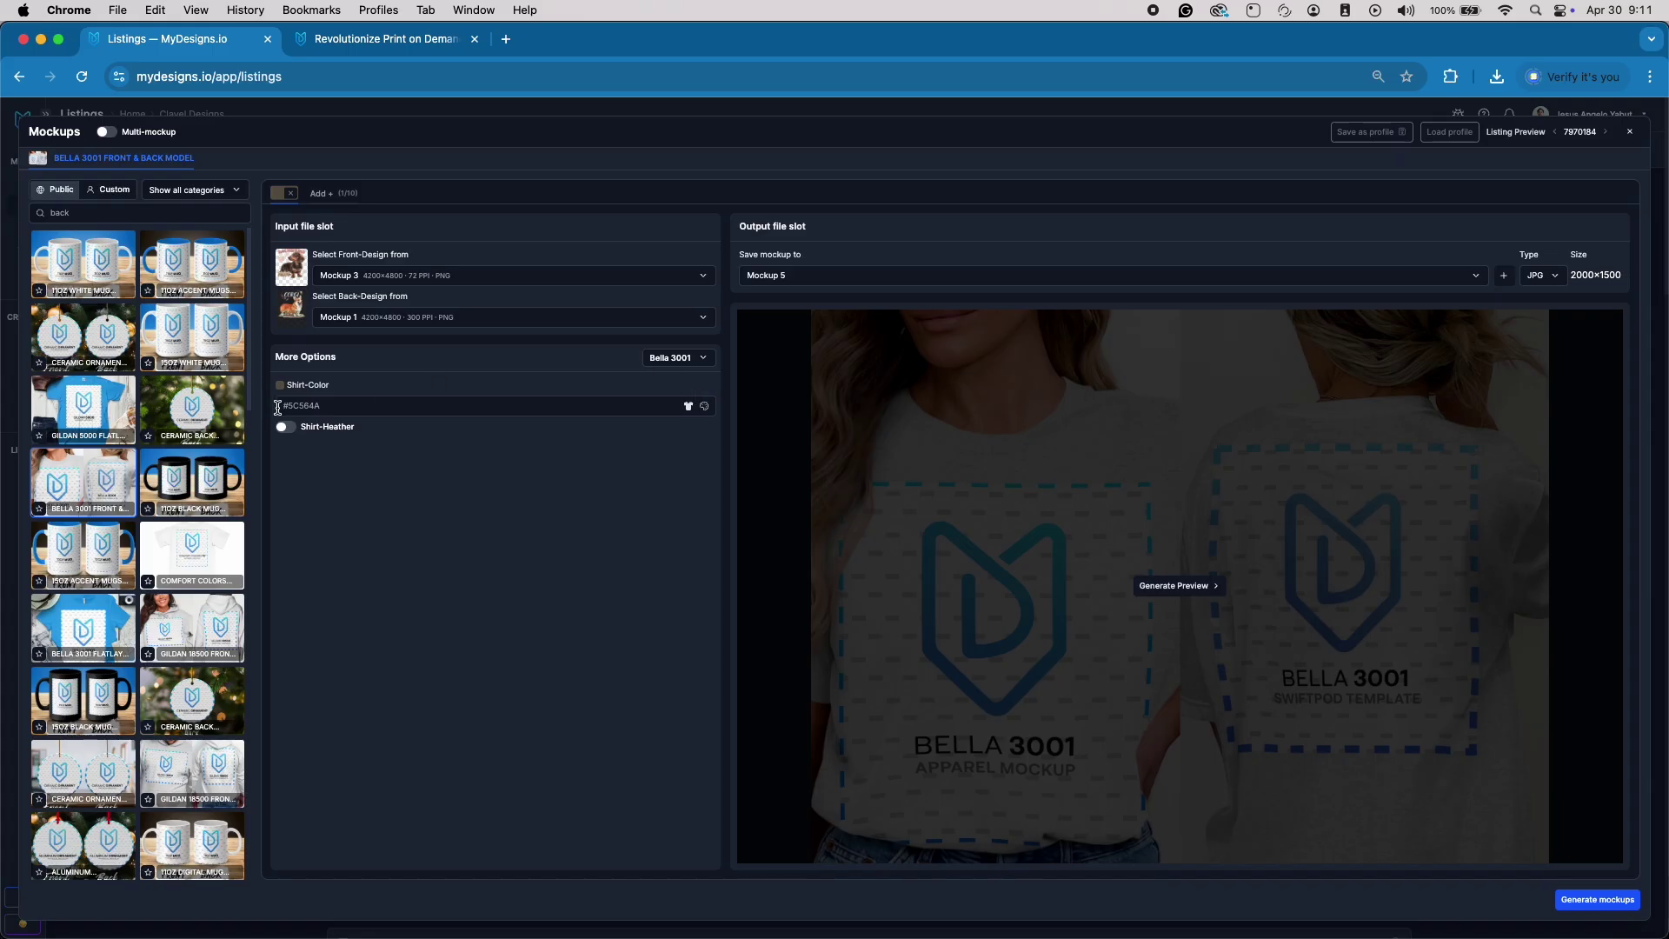
{"action": "left_click", "coordinate": [687, 406]}
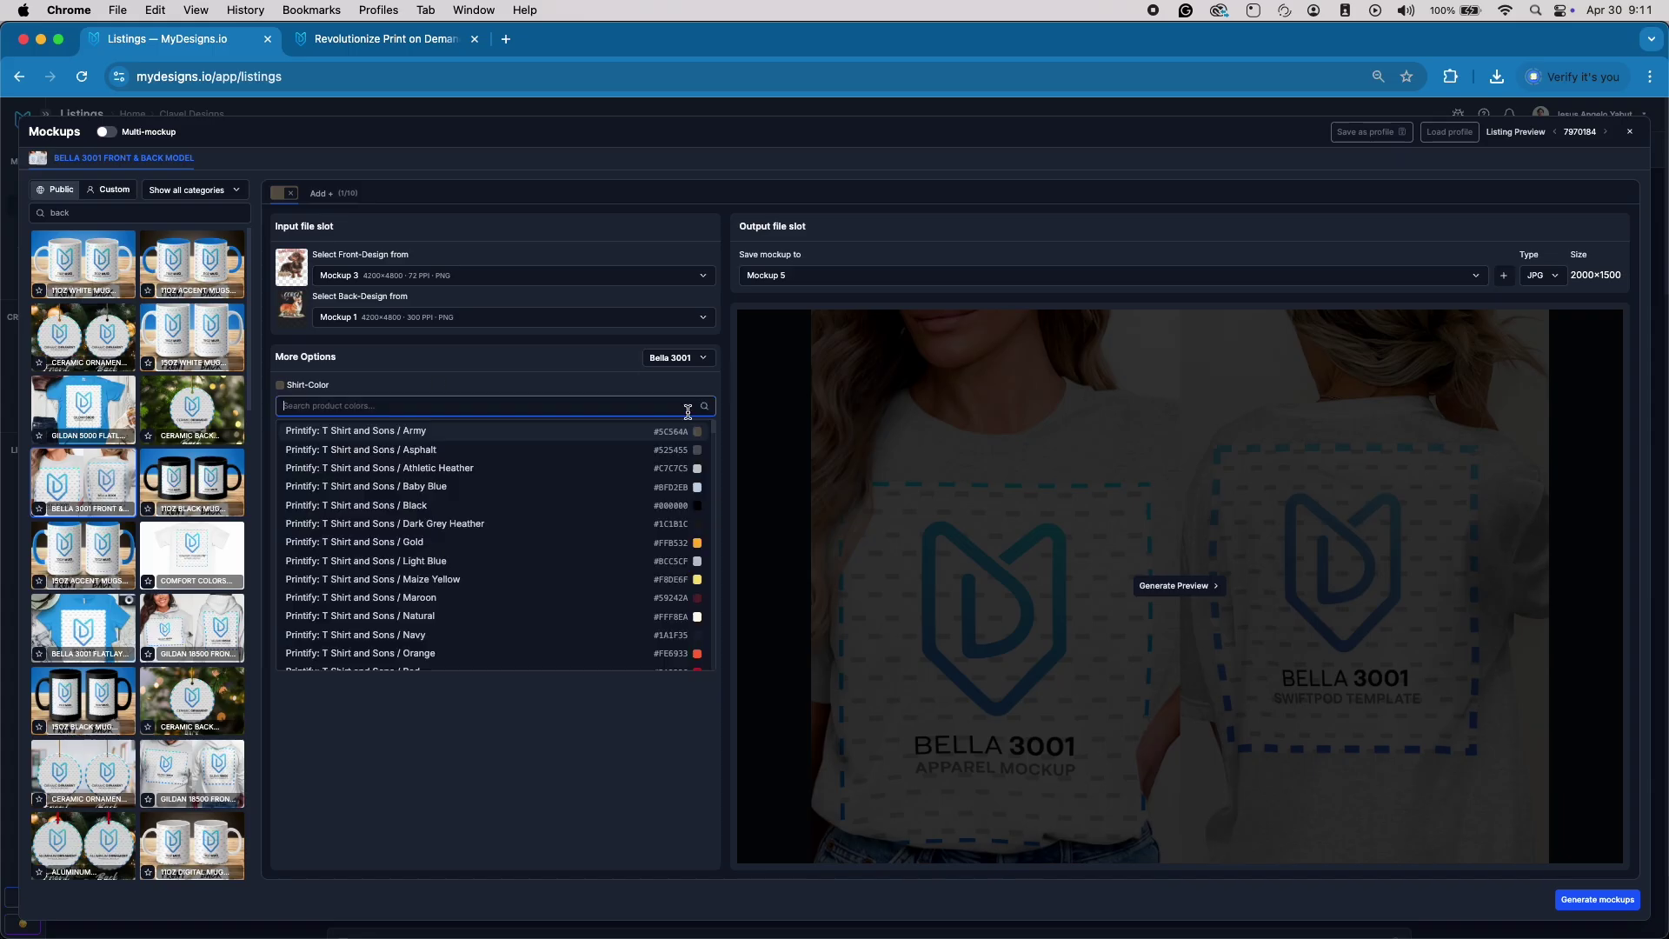
{"action": "left_click", "coordinate": [685, 487]}
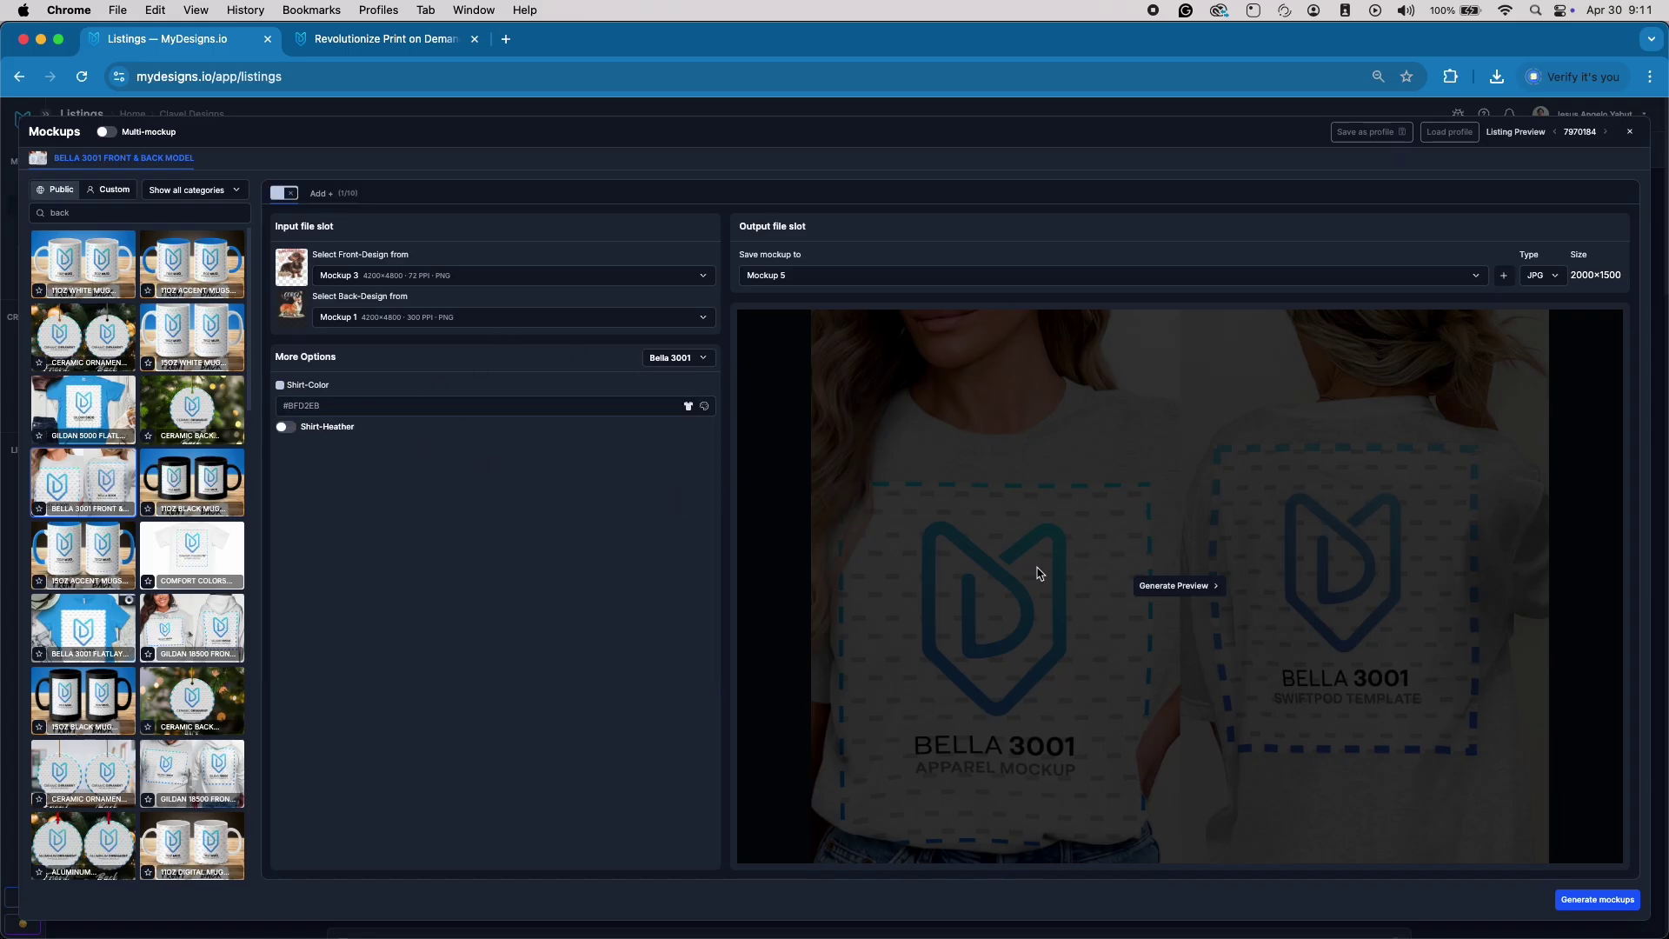
{"action": "left_click", "coordinate": [1178, 585]}
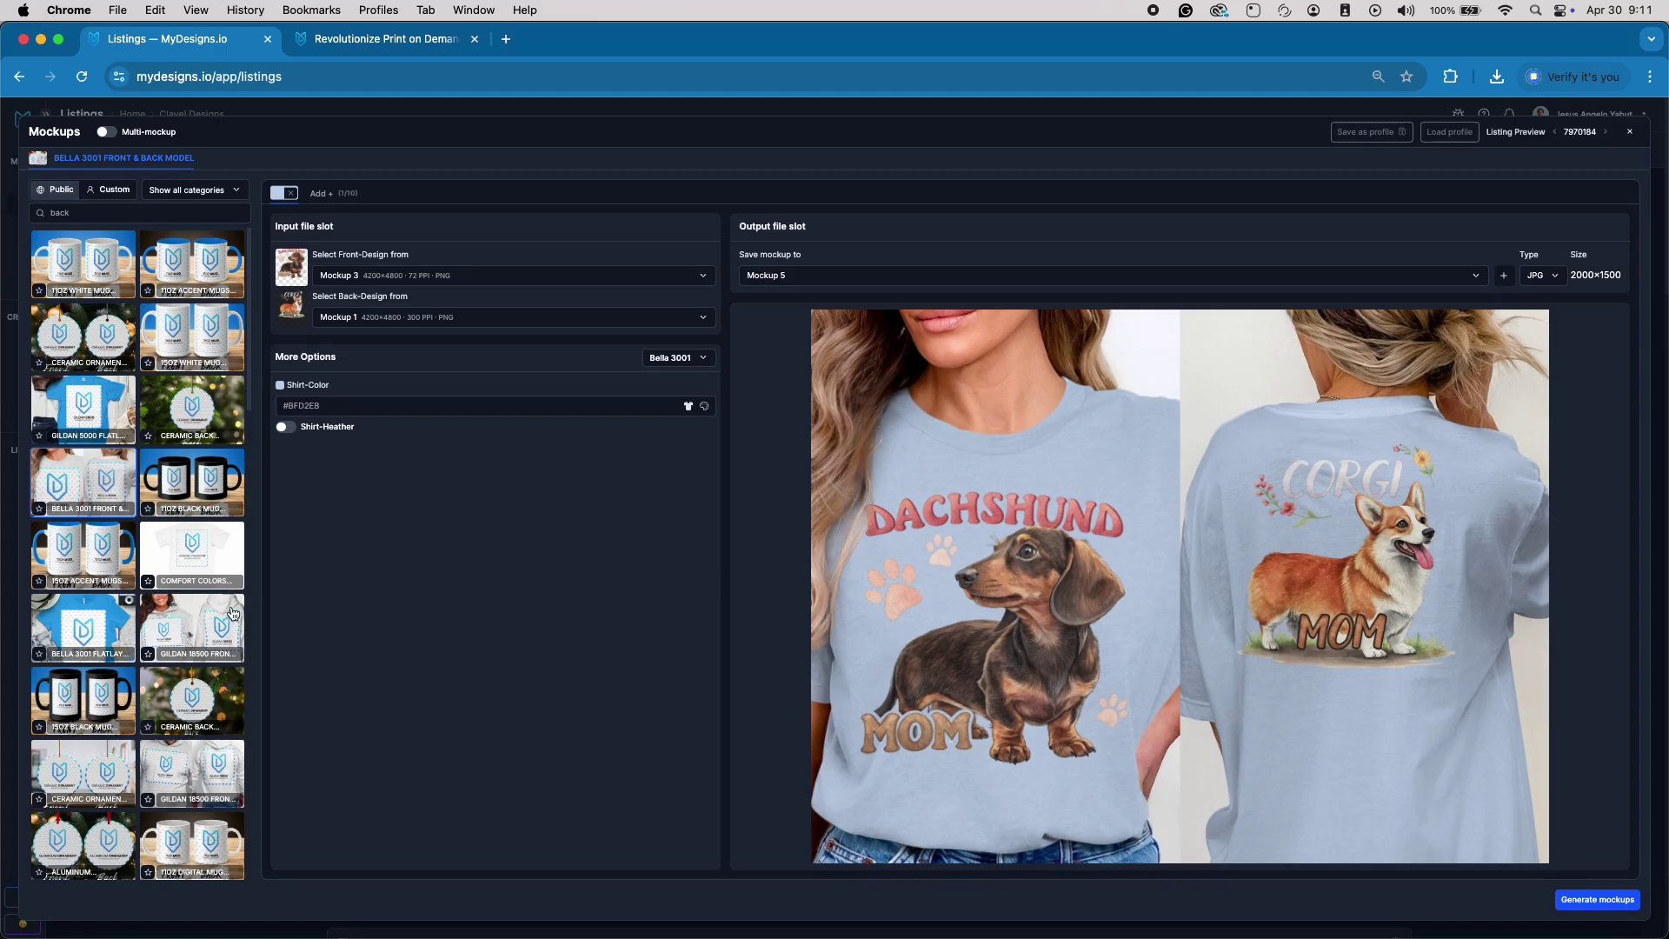